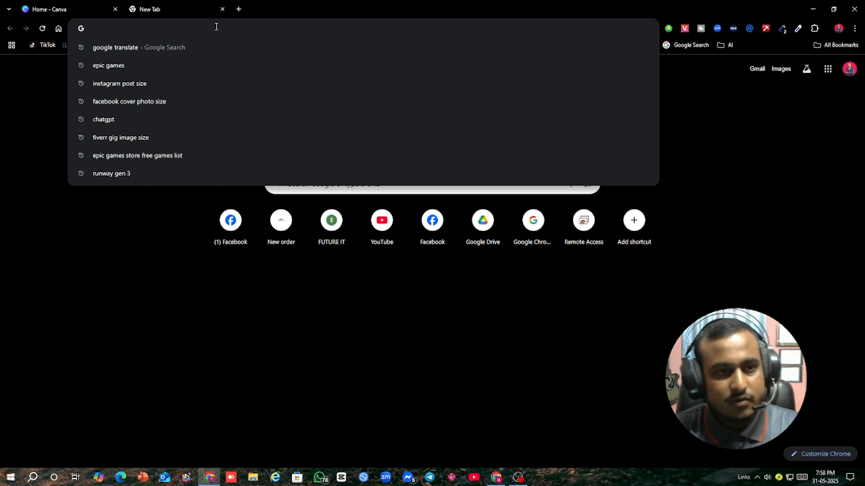
Step: Search Google for "facebook cover photo size", expand the AI overview and examine the recommended desktop and mobile dimensions
{"action": "left_click", "coordinate": [202, 101]}
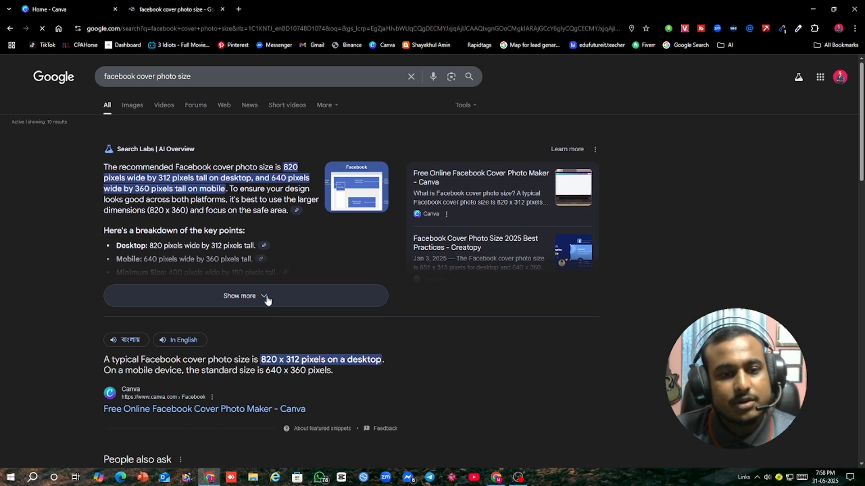
{"action": "left_click", "coordinate": [267, 299]}
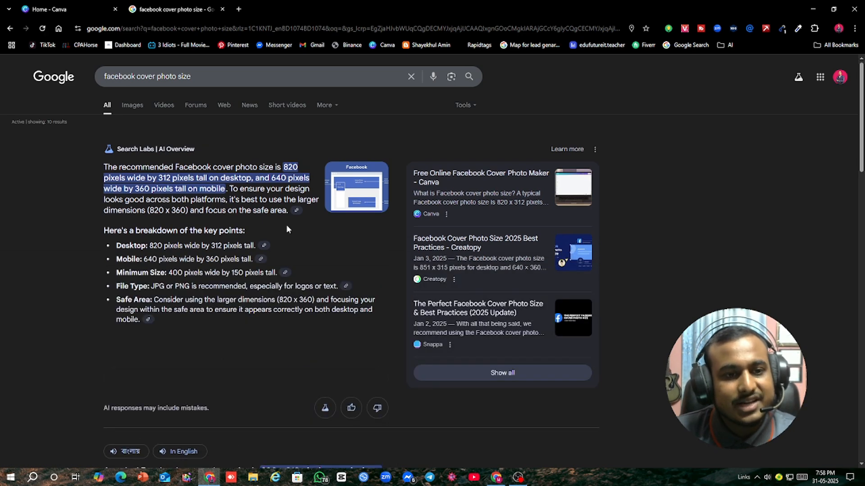
{"action": "scroll", "coordinate": [286, 225], "scroll_direction": "down", "scroll_amount": 2}
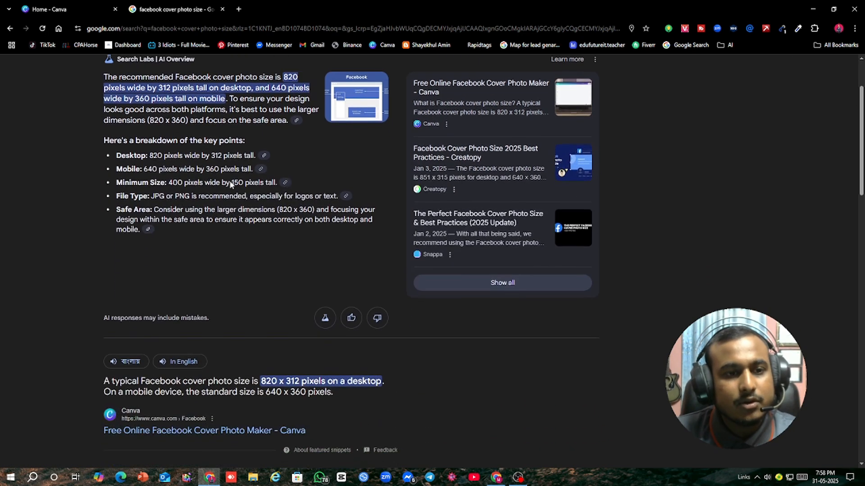
{"action": "triple_click", "coordinate": [150, 156]}
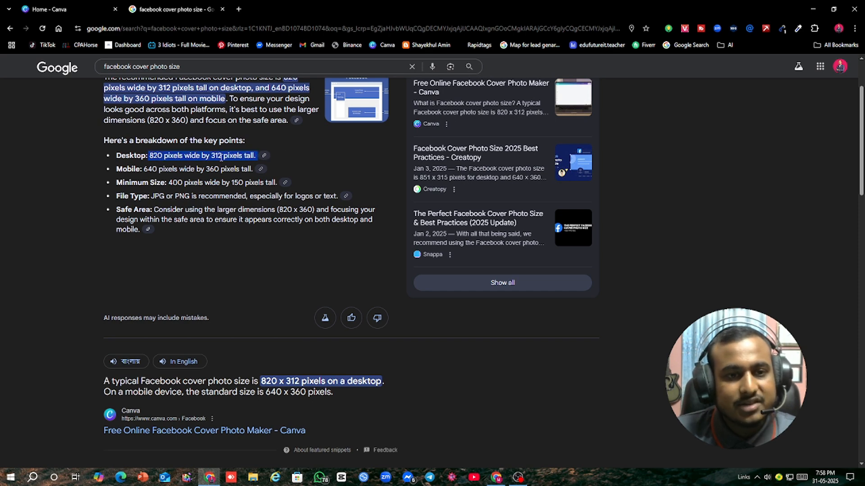
{"action": "left_click_drag", "start_coordinate": [146, 170], "coordinate": [234, 168]}
{"action": "left_click", "coordinate": [143, 169]}
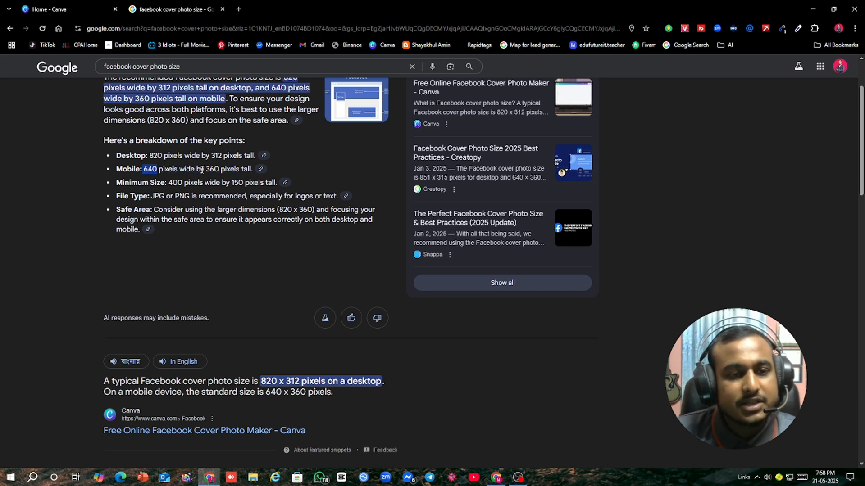
{"action": "left_click_drag", "start_coordinate": [207, 170], "coordinate": [221, 170]}
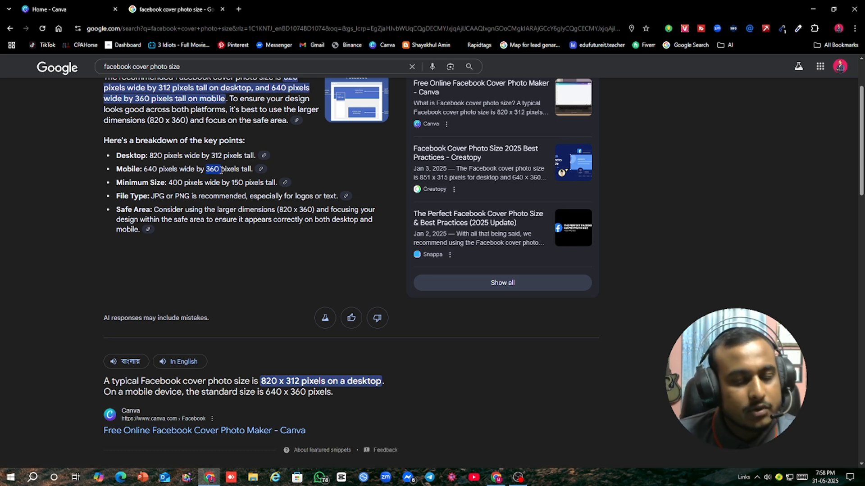
{"action": "left_click", "coordinate": [287, 168]}
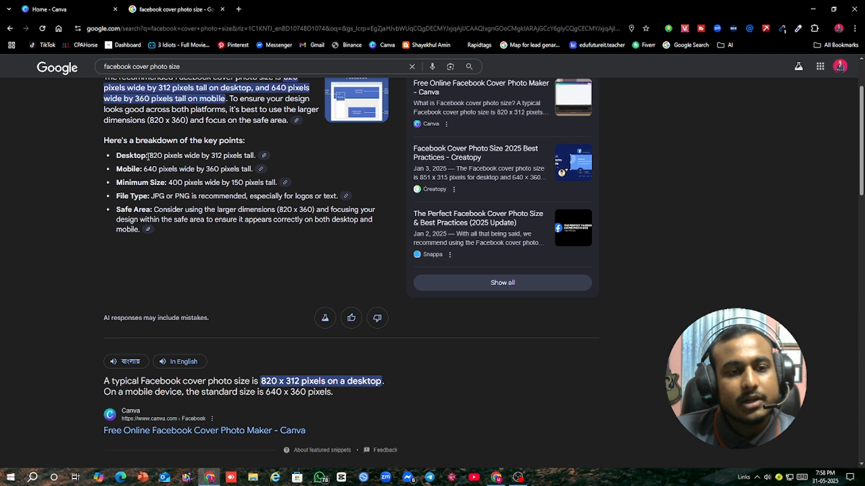
{"action": "left_click_drag", "start_coordinate": [148, 156], "coordinate": [233, 158]}
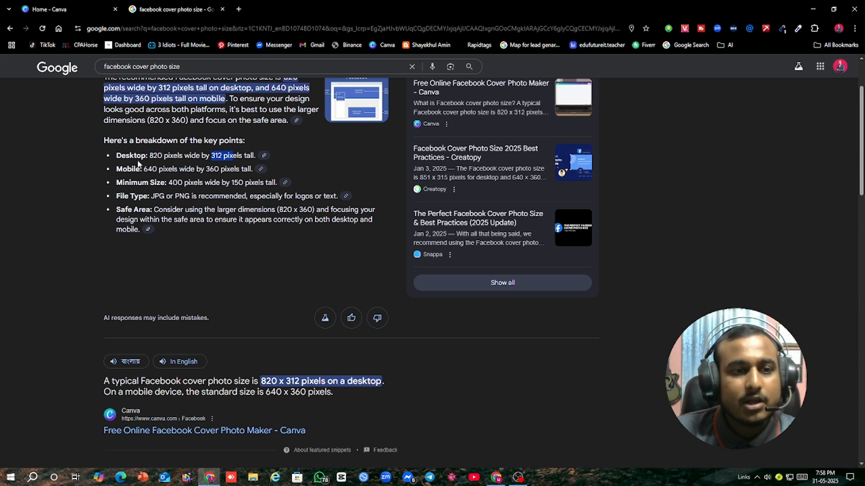
{"action": "left_click_drag", "start_coordinate": [116, 155], "coordinate": [256, 174]}
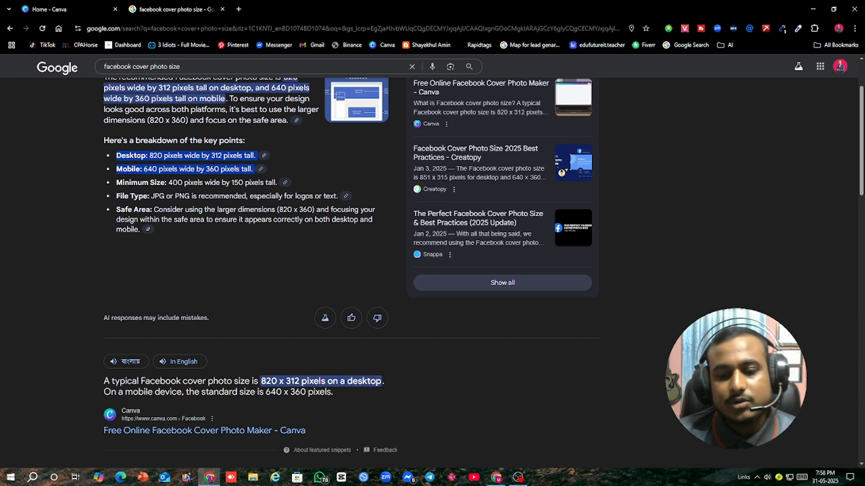
Step: Switch to the Facebook window, open the profile of the feed post's author and view its cover photo enlarged
{"action": "left_click", "coordinate": [496, 477]}
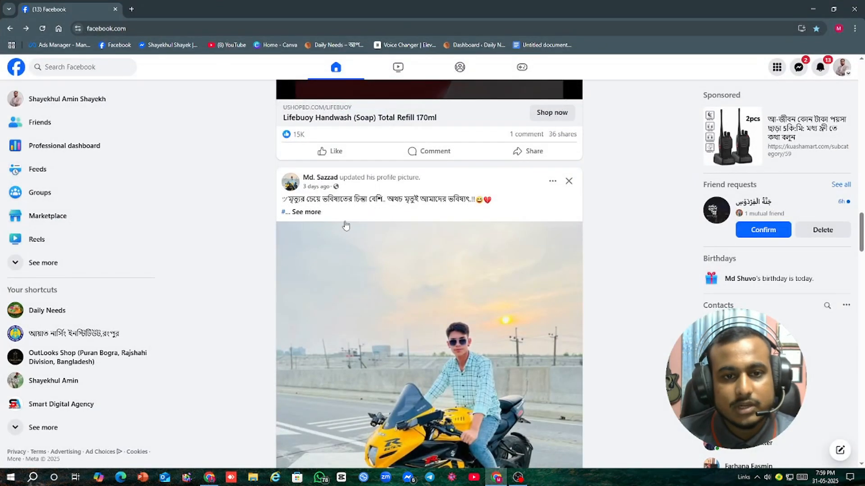
{"action": "left_click", "coordinate": [319, 178]}
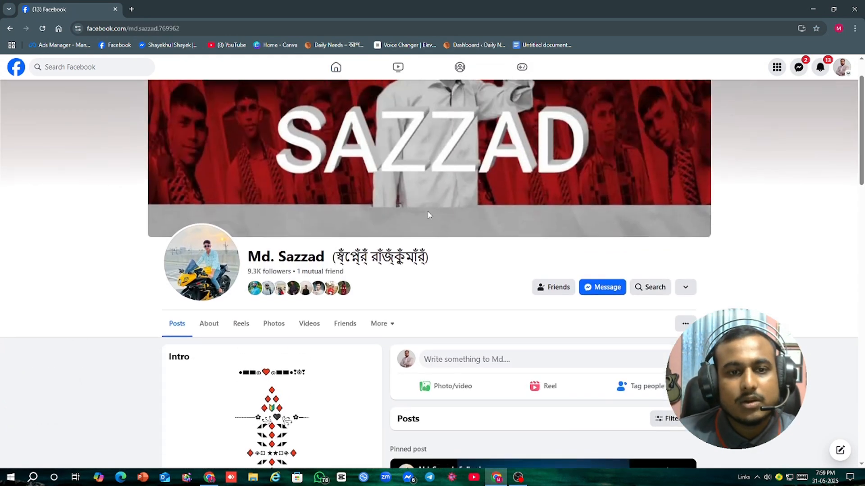
{"action": "scroll", "coordinate": [428, 215], "scroll_direction": "up", "scroll_amount": 1}
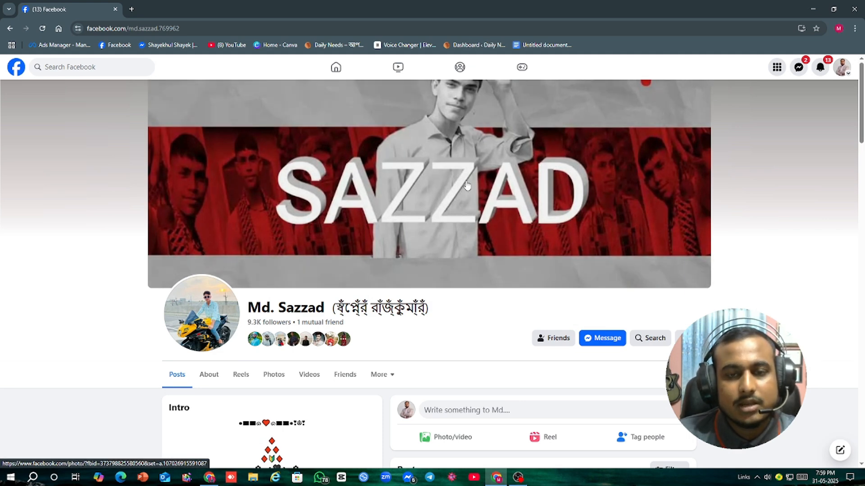
{"action": "left_click", "coordinate": [447, 194]}
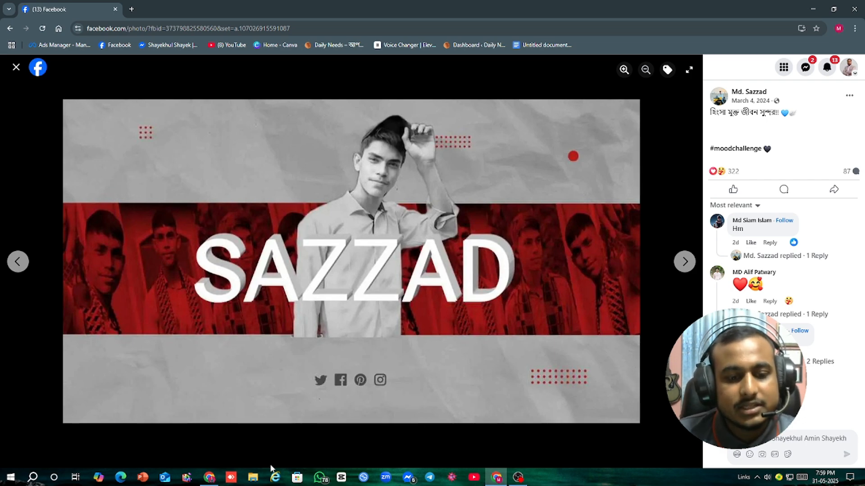
Step: Compare the cover photo dimensions in the Google results with the cover on the Facebook profile and in its enlarged view
{"action": "left_click", "coordinate": [209, 477]}
{"action": "scroll", "coordinate": [175, 210], "scroll_direction": "up", "scroll_amount": 1}
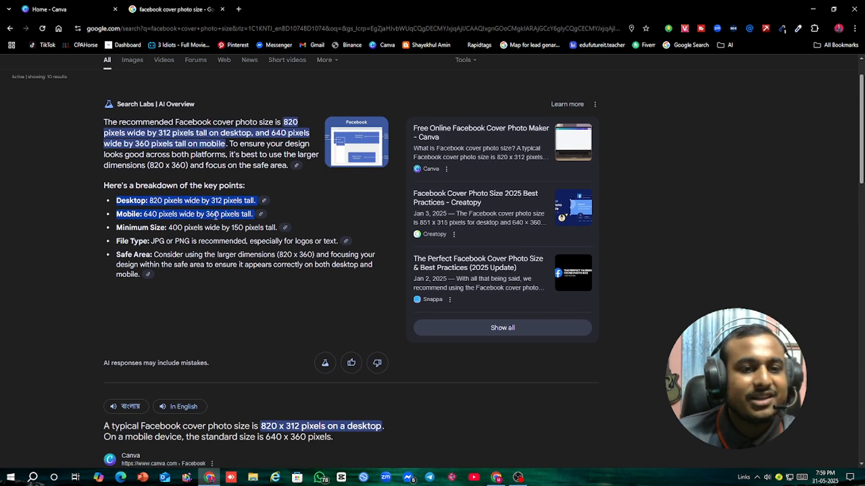
{"action": "left_click", "coordinate": [496, 477]}
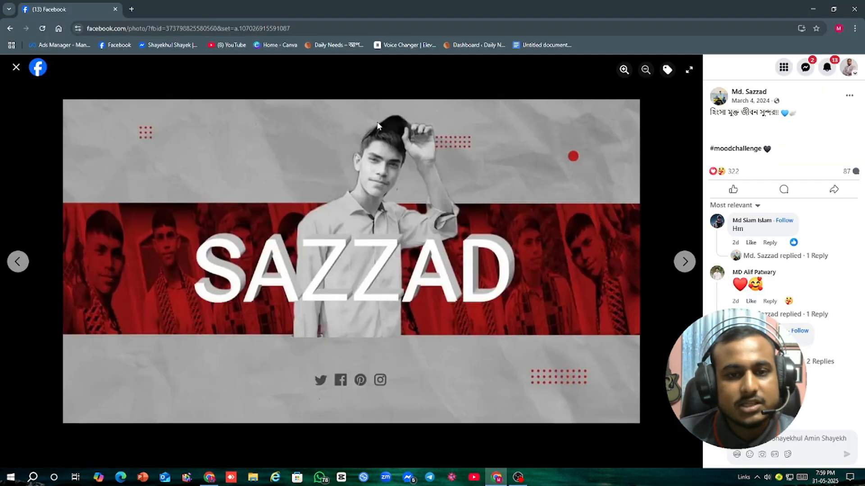
{"action": "left_click", "coordinate": [16, 68]}
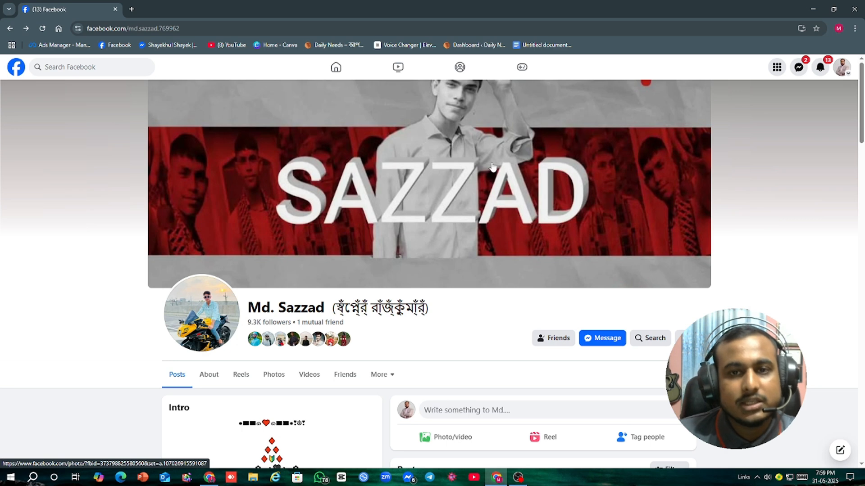
{"action": "left_click", "coordinate": [487, 148]}
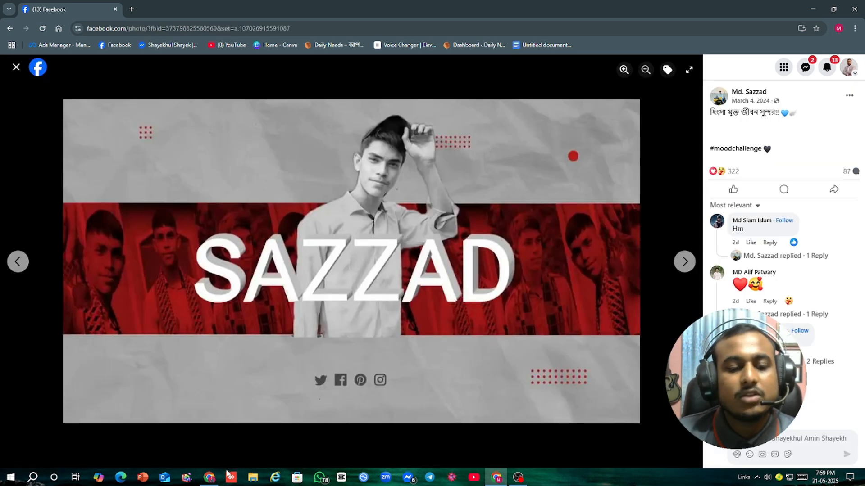
Step: Switch to Canva and create a new custom-size design 640 px wide and 360 px high
{"action": "left_click", "coordinate": [209, 477]}
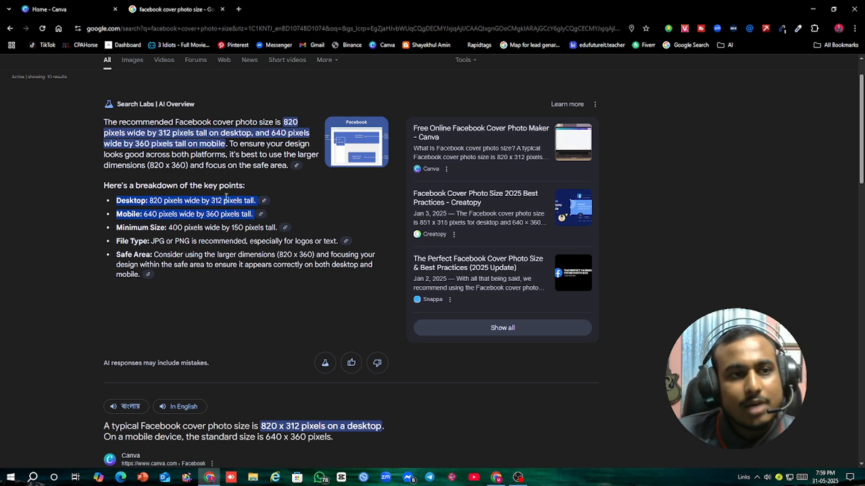
{"action": "left_click", "coordinate": [68, 9]}
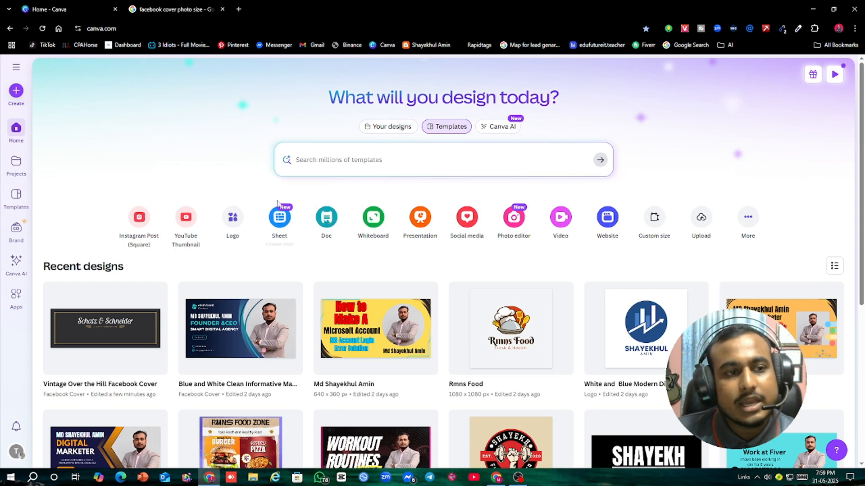
{"action": "left_click", "coordinate": [17, 91]}
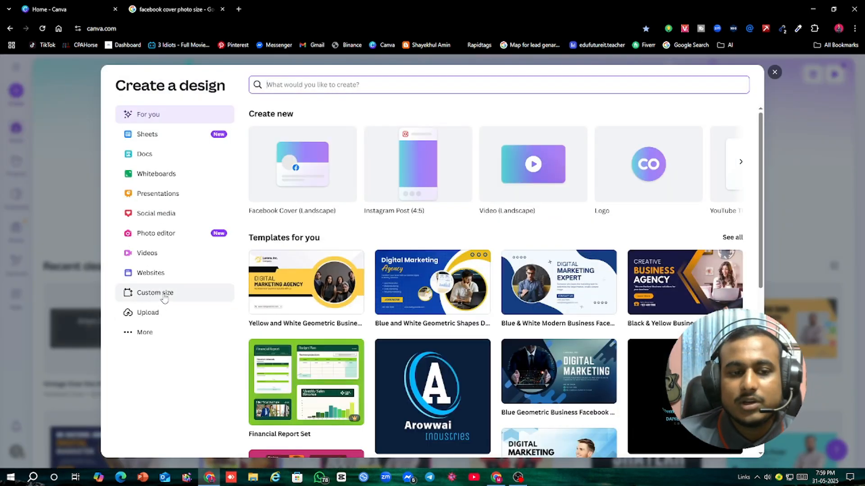
{"action": "left_click", "coordinate": [158, 295]}
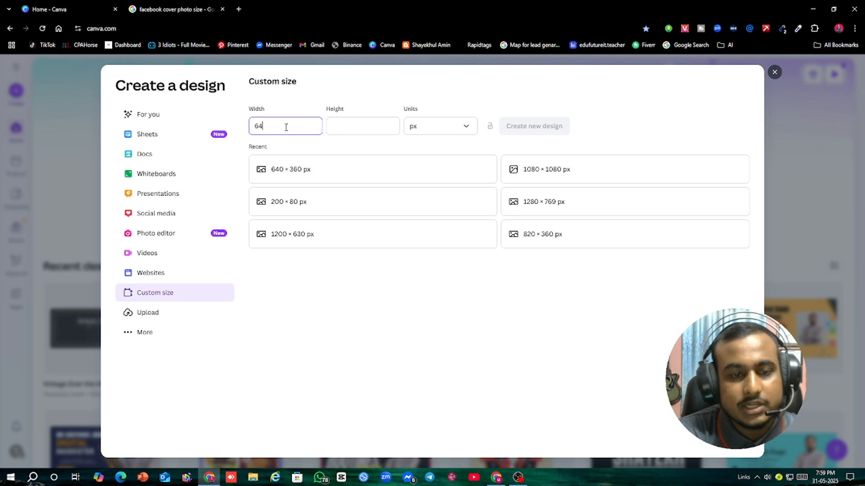
{"action": "left_click", "coordinate": [333, 125]}
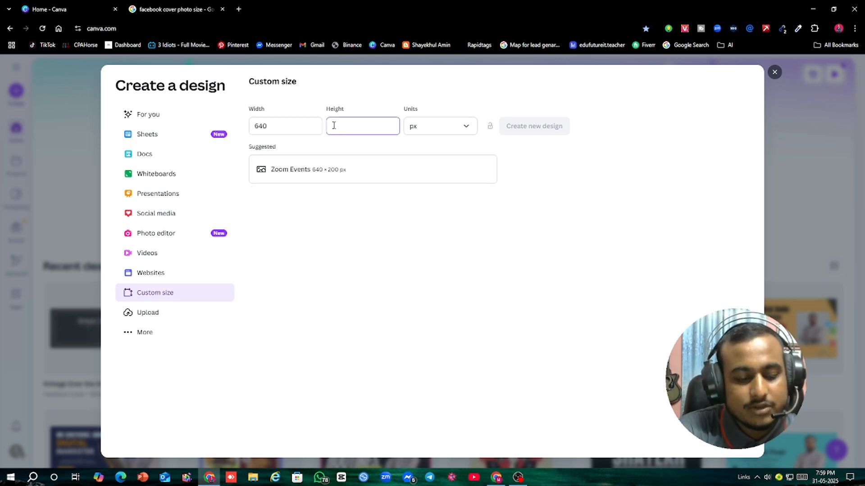
{"action": "type", "text": "360"}
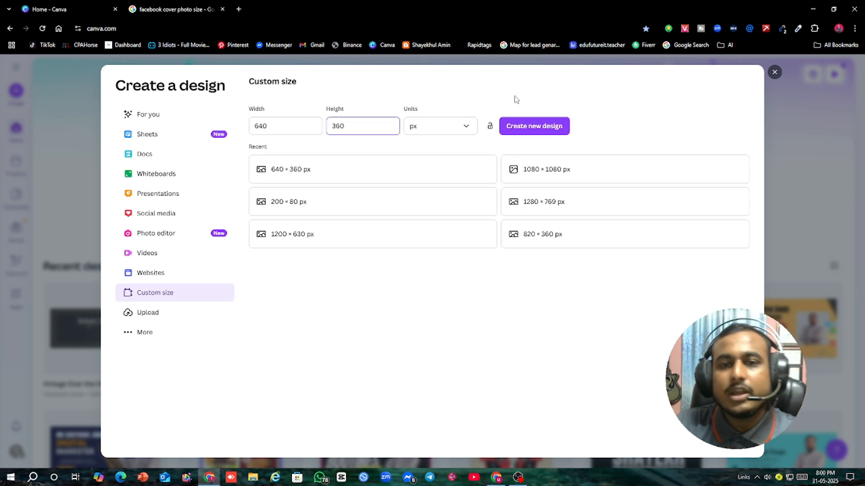
{"action": "left_click", "coordinate": [547, 127]}
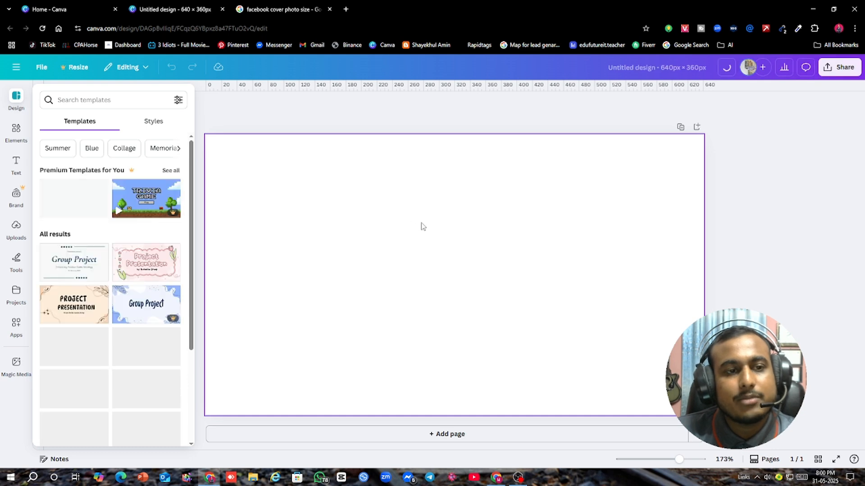
{"action": "left_click", "coordinate": [463, 236]}
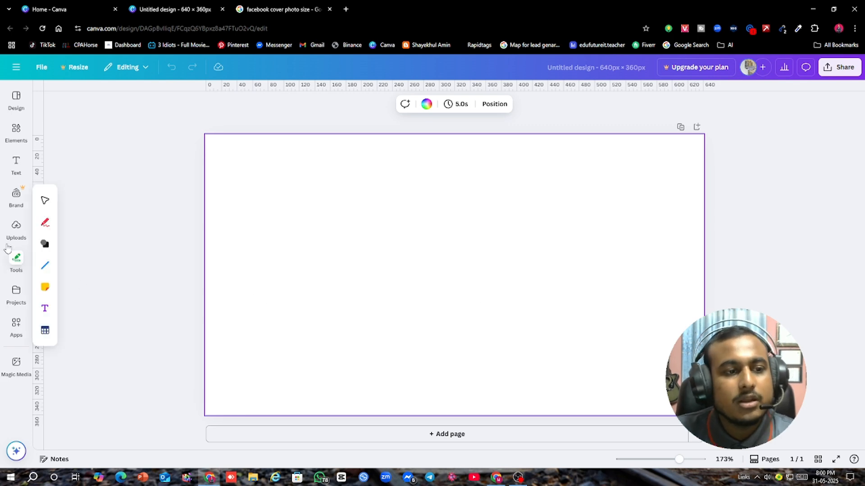
{"action": "left_click", "coordinate": [17, 228]}
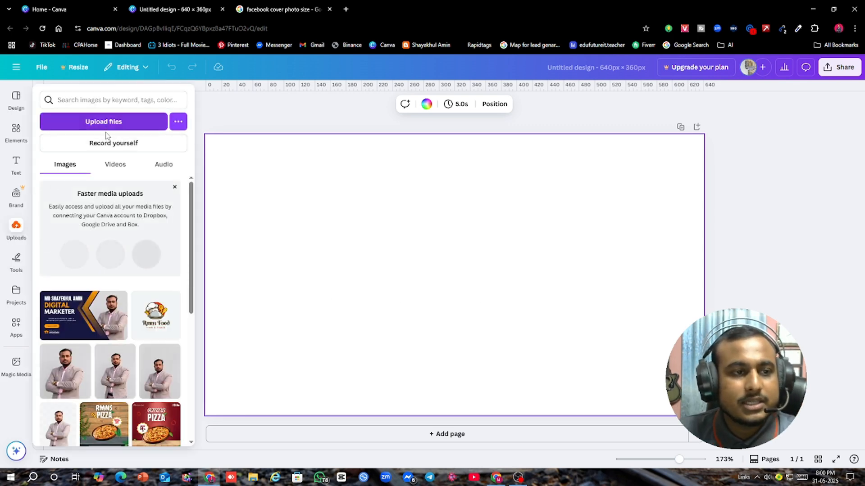
{"action": "left_click", "coordinate": [16, 131]}
Step: Search the design templates for "profissinal cover"
{"action": "left_click", "coordinate": [16, 98]}
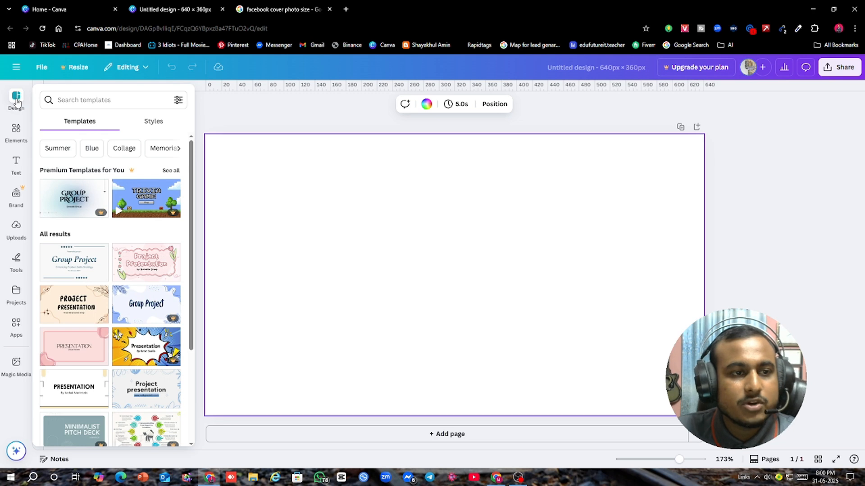
{"action": "left_click", "coordinate": [134, 100]}
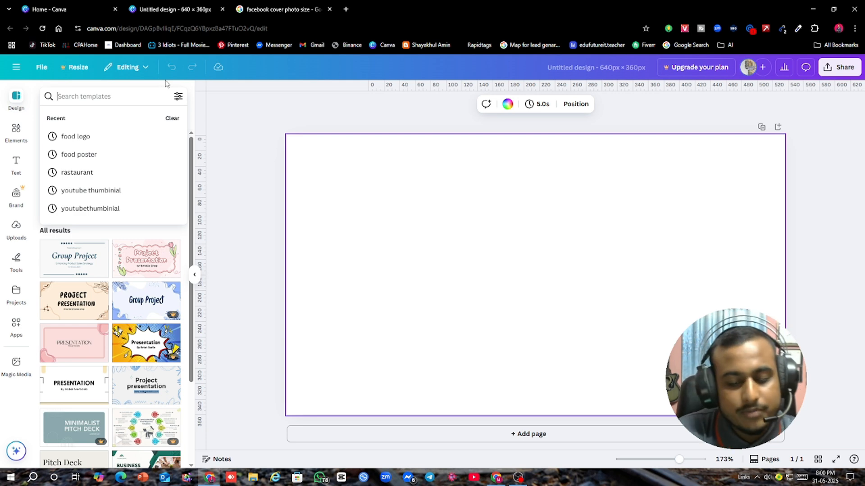
{"action": "type", "text": "profiss"}
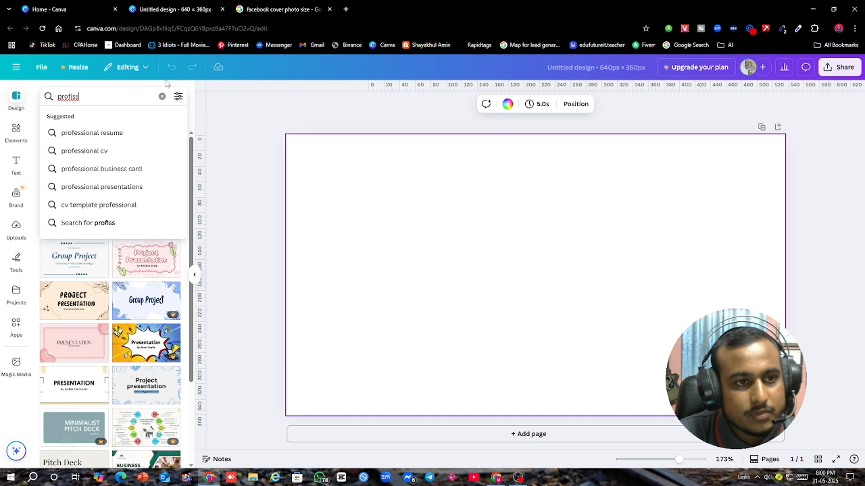
{"action": "type", "text": "i"}
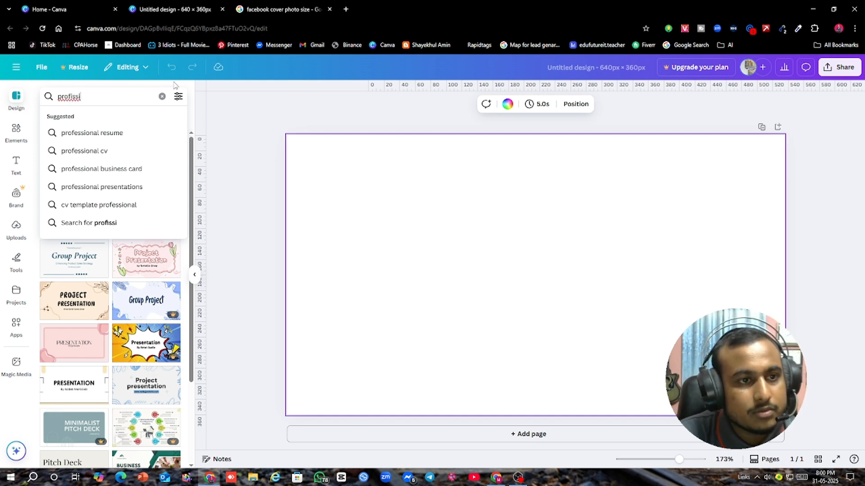
{"action": "type", "text": "nal co"}
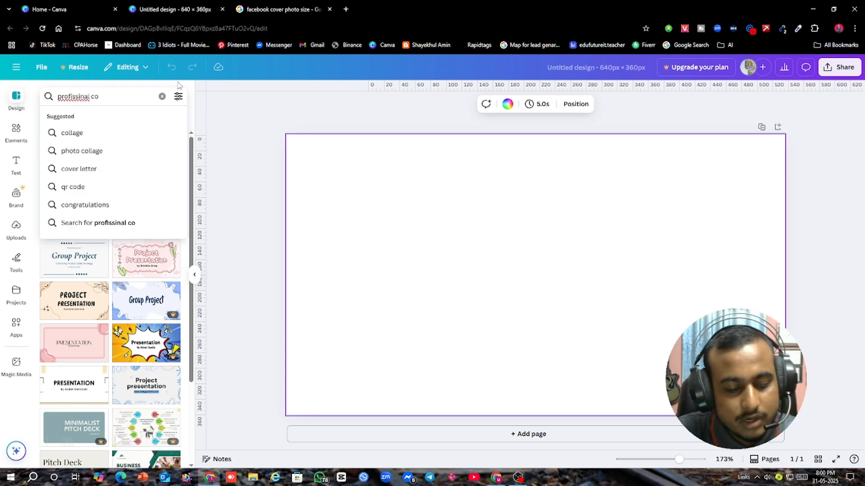
{"action": "type", "text": "ver"}
{"action": "key", "text": "Return"}
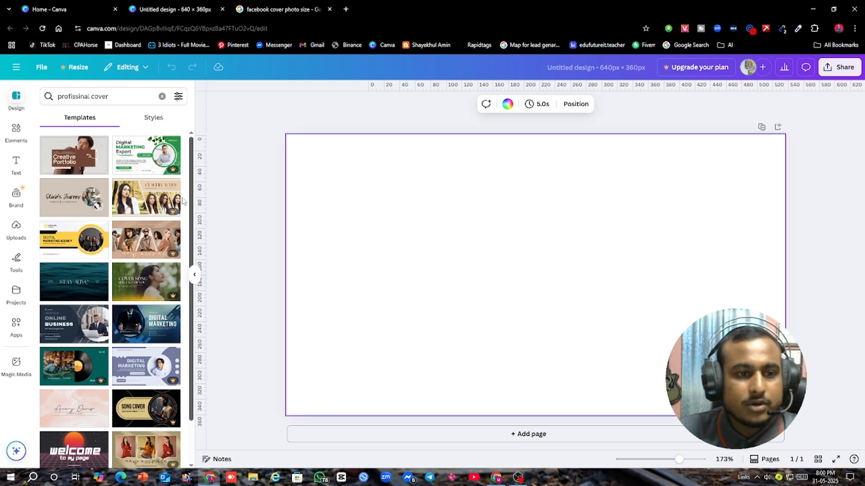
Step: Apply the "Black & Yellow Business Facebook Cover" template with the Creative Business Agency heading to the blank page
{"action": "scroll", "coordinate": [139, 288], "scroll_direction": "down", "scroll_amount": 3}
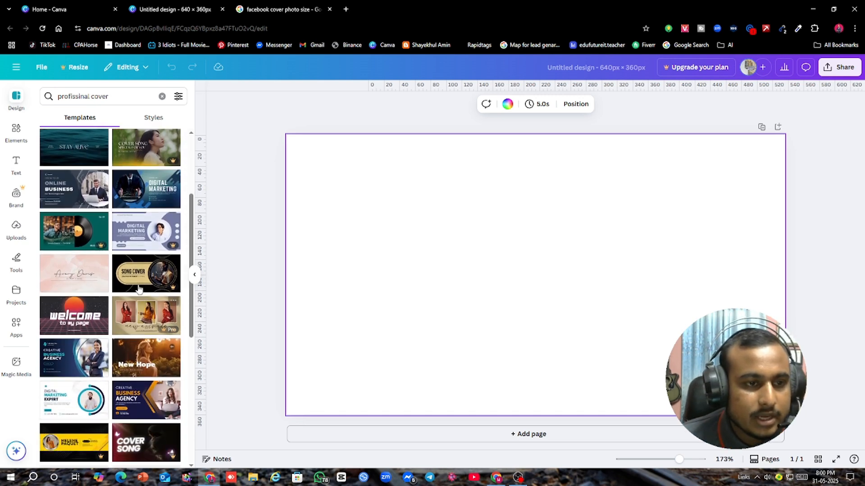
{"action": "scroll", "coordinate": [68, 198], "scroll_direction": "down", "scroll_amount": 1}
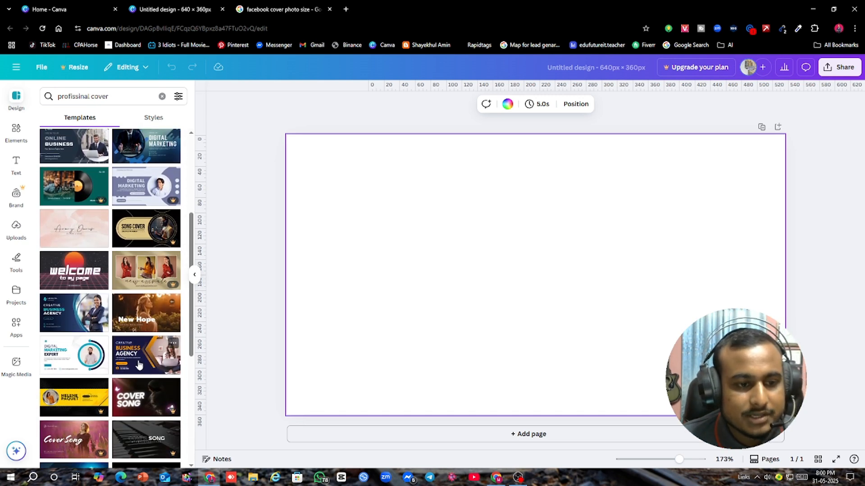
{"action": "left_click", "coordinate": [119, 362]}
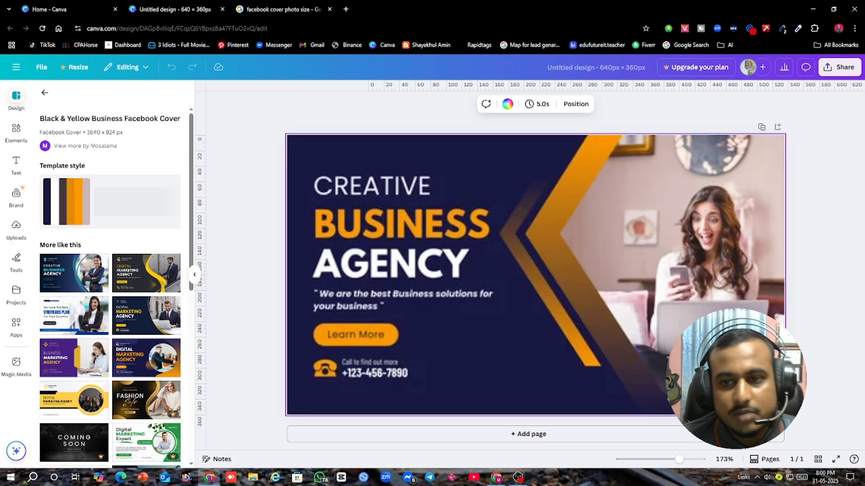
Step: Replace the woman's photo in the template's frame with the uploaded portrait of the man in a light suit with crossed arms
{"action": "left_click", "coordinate": [720, 235]}
{"action": "left_click", "coordinate": [669, 116]}
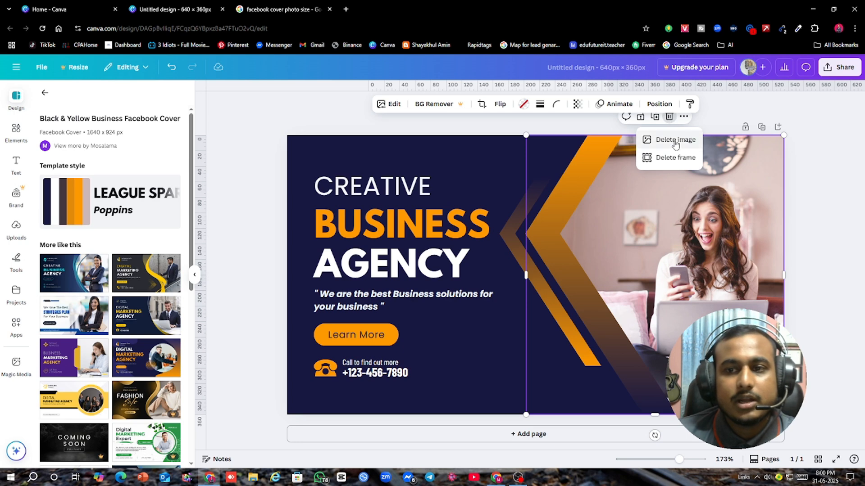
{"action": "left_click", "coordinate": [662, 140]}
{"action": "left_click", "coordinate": [16, 225]}
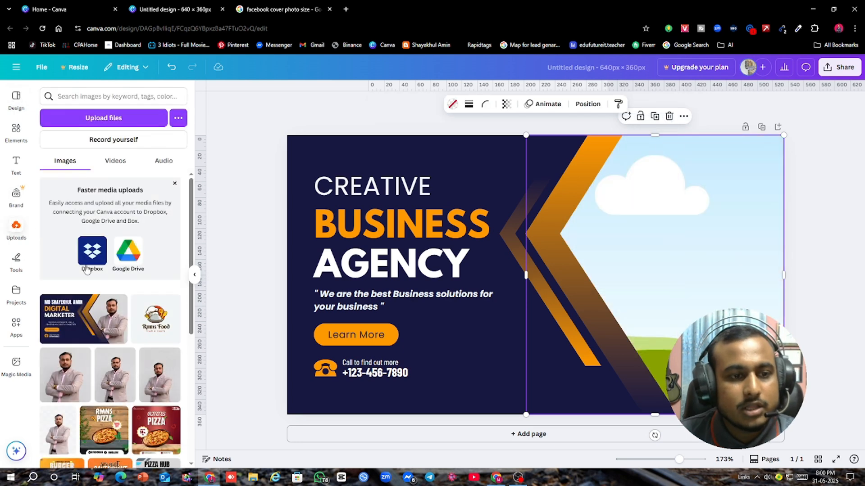
{"action": "scroll", "coordinate": [104, 290], "scroll_direction": "down", "scroll_amount": 1}
{"action": "left_click", "coordinate": [65, 239]}
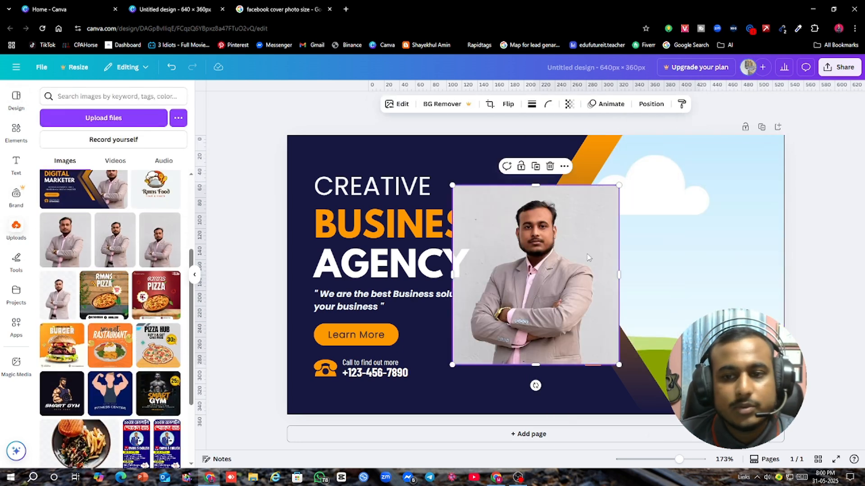
{"action": "left_click_drag", "start_coordinate": [568, 261], "coordinate": [685, 252]}
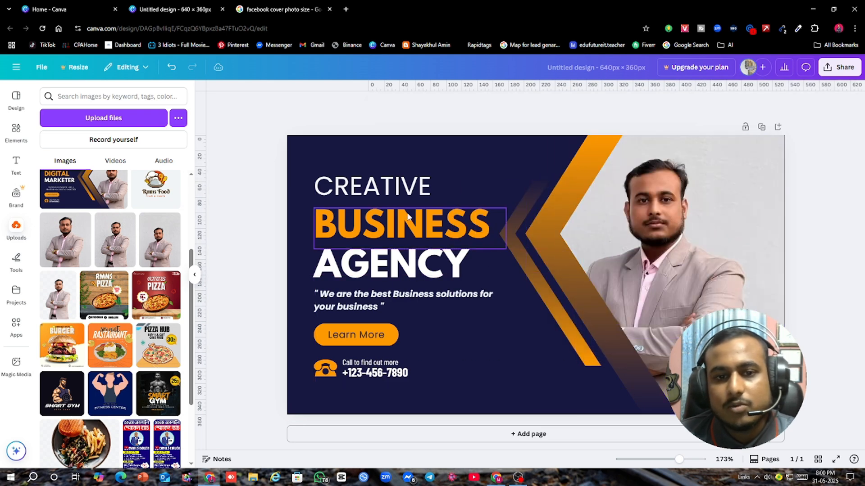
Step: Replace the CREATIVE heading with the owner's first names and widen its text box to about 278 px so they fit on one line
{"action": "left_click", "coordinate": [390, 197]}
{"action": "double_click", "coordinate": [391, 195]}
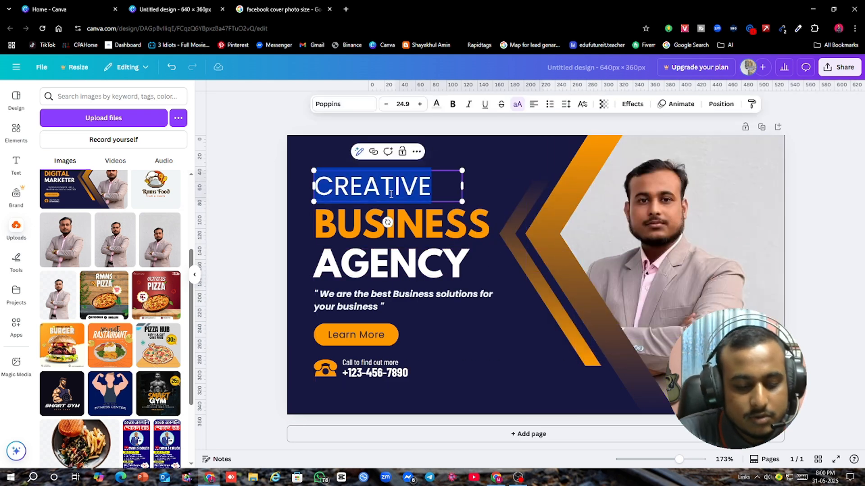
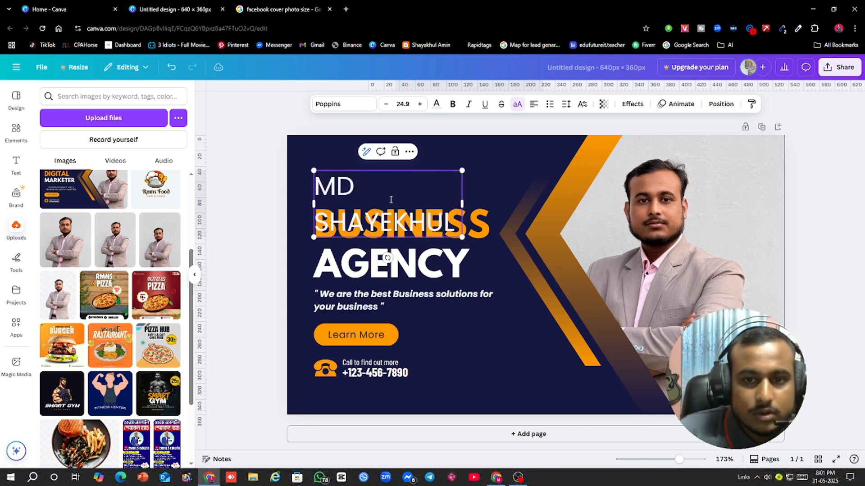
{"action": "left_click_drag", "start_coordinate": [461, 204], "coordinate": [531, 202]}
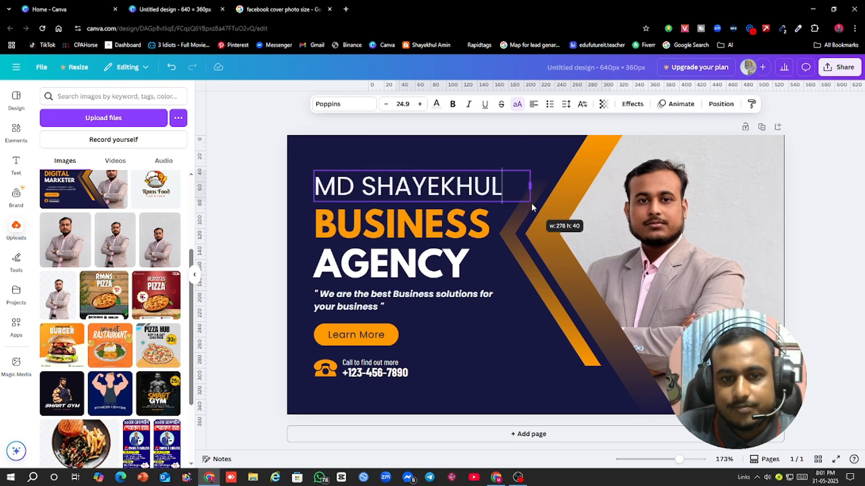
Step: Set the name heading's font to Anton and append the owner's last name
{"action": "key", "text": "shift+Left"}
{"action": "key", "text": "shift+Left"}
{"action": "key", "text": "shift+Left"}
{"action": "key", "text": "shift+Left"}
{"action": "key", "text": "shift+Left"}
{"action": "key", "text": "shift+Left"}
{"action": "key", "text": "shift+Left"}
{"action": "key", "text": "shift+Left"}
{"action": "key", "text": "shift+Left"}
{"action": "key", "text": "shift+Left"}
{"action": "key", "text": "shift+Left"}
{"action": "key", "text": "shift+Left"}
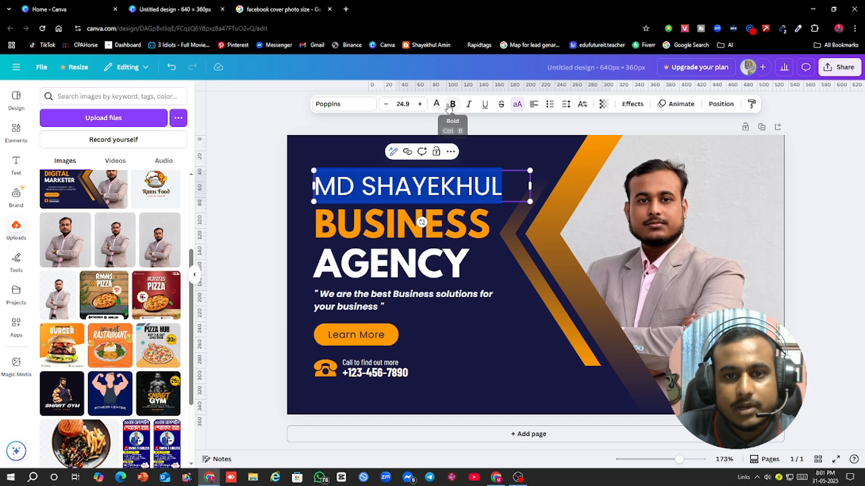
{"action": "left_click", "coordinate": [366, 111]}
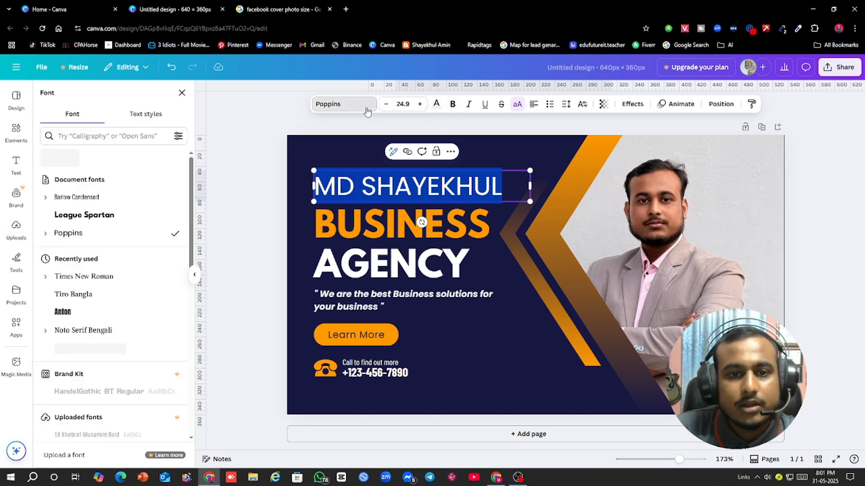
{"action": "left_click", "coordinate": [96, 310]}
{"action": "left_click", "coordinate": [481, 186]}
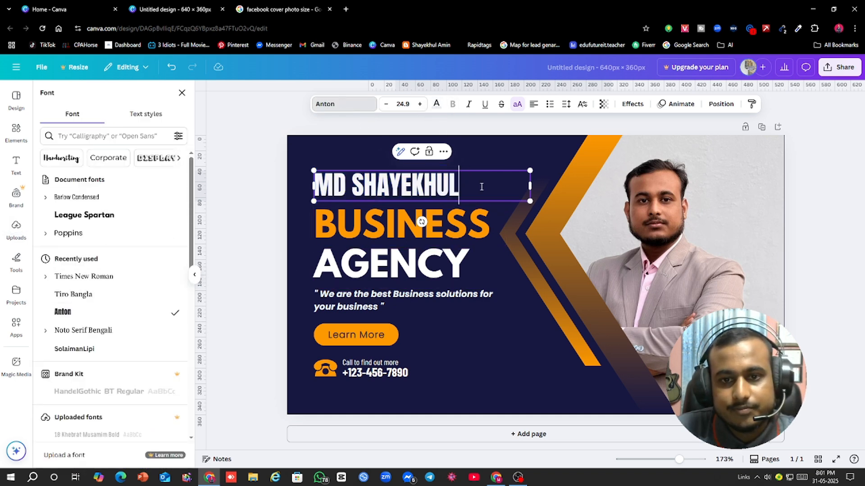
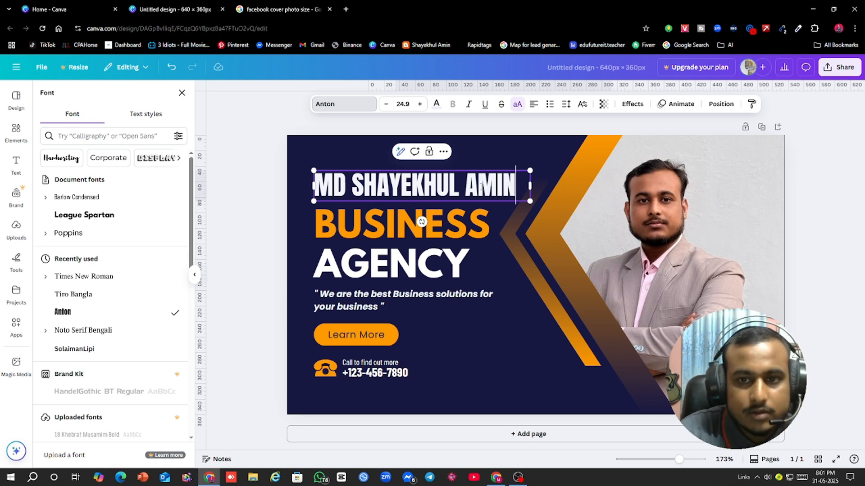
Step: Replace the placeholder phone number under "Call to find out more" with the owner's phone number
{"action": "left_click", "coordinate": [381, 380]}
{"action": "left_click", "coordinate": [380, 379]}
{"action": "key", "text": "ctrl+a"}
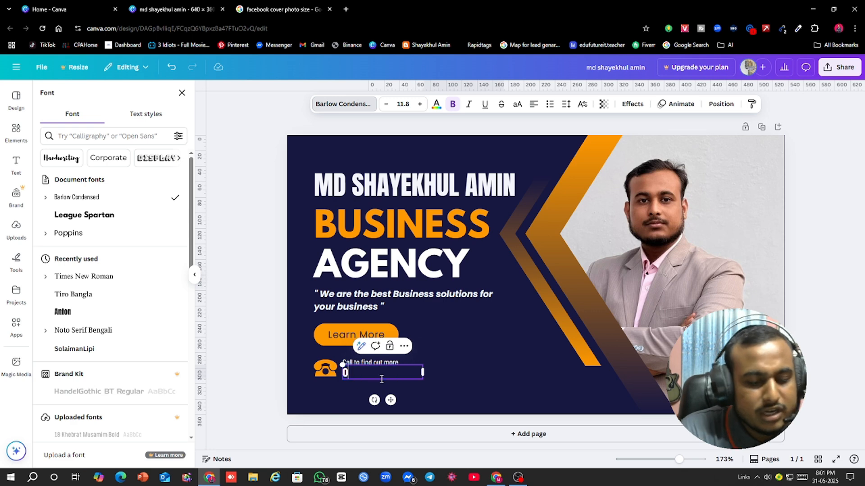
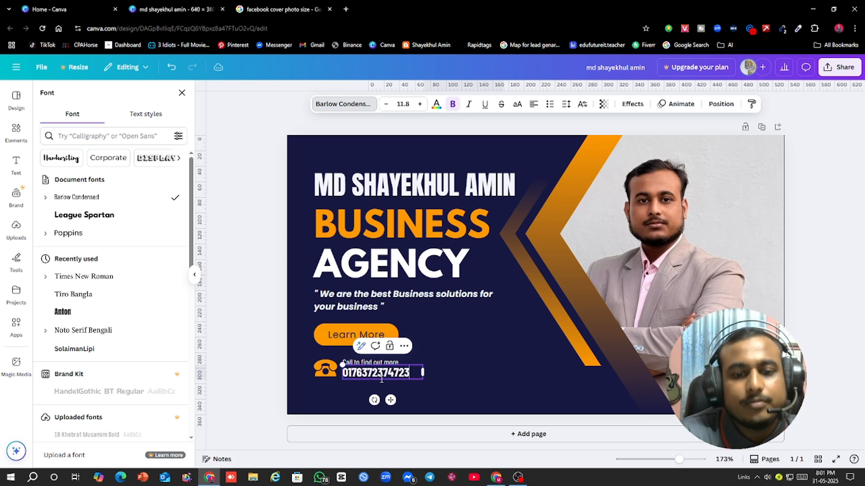
{"action": "left_click", "coordinate": [377, 232]}
{"action": "double_click", "coordinate": [377, 231]}
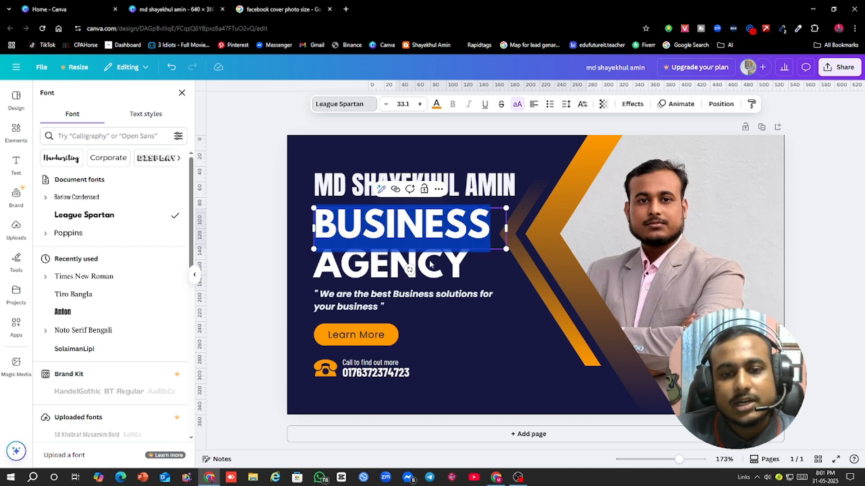
{"action": "left_click", "coordinate": [430, 274]}
{"action": "left_click", "coordinate": [406, 299]}
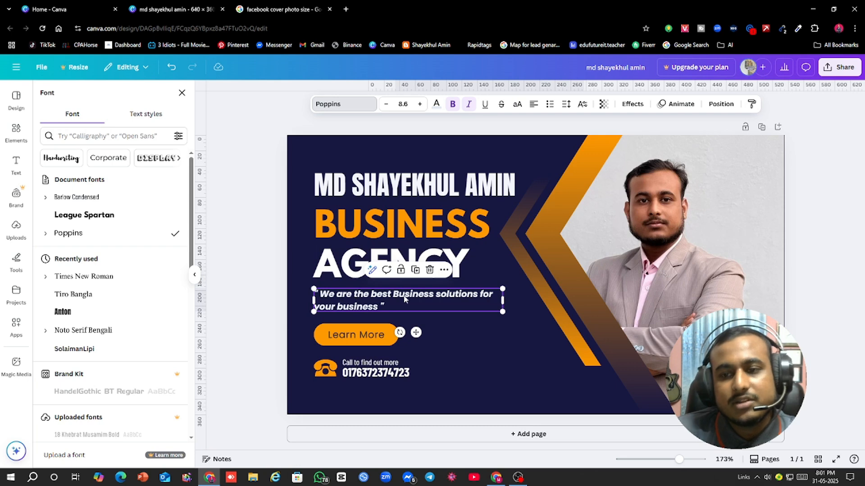
{"action": "left_click", "coordinate": [810, 264]}
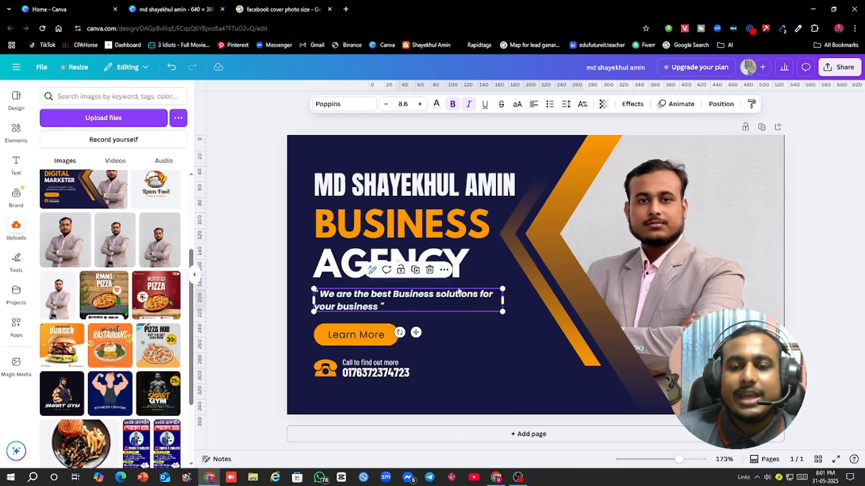
{"action": "left_click", "coordinate": [346, 146]}
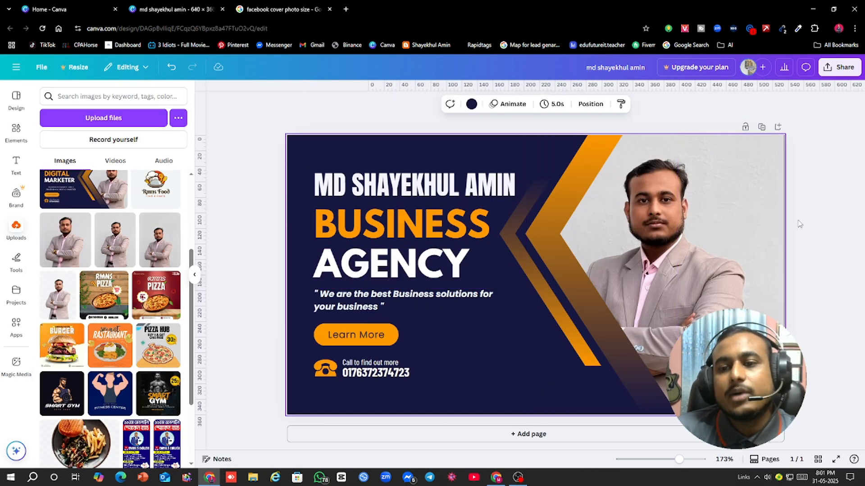
{"action": "left_click", "coordinate": [856, 193]}
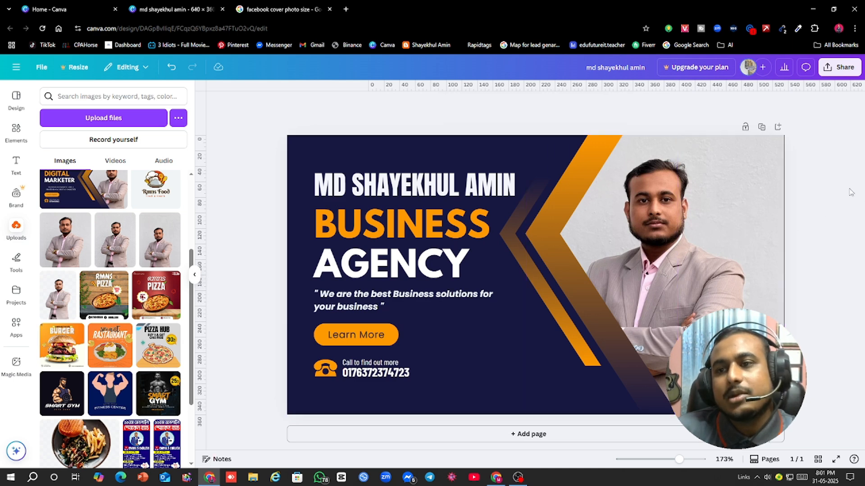
Step: Download the finished cover design as a JPG file
{"action": "left_click", "coordinate": [838, 80]}
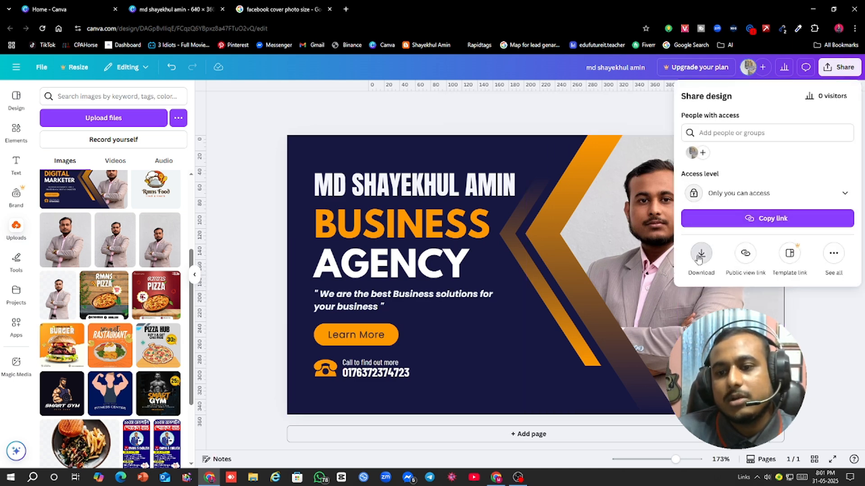
{"action": "left_click", "coordinate": [702, 252]}
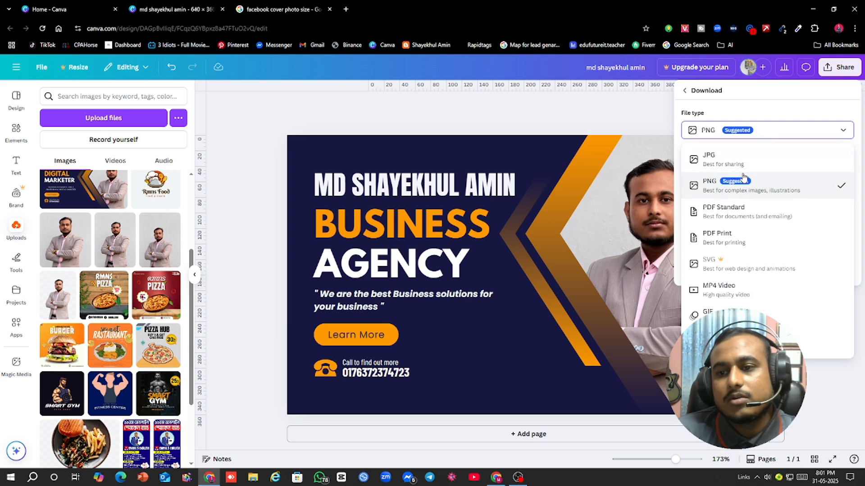
{"action": "left_click", "coordinate": [749, 159]}
{"action": "left_click", "coordinate": [750, 281]}
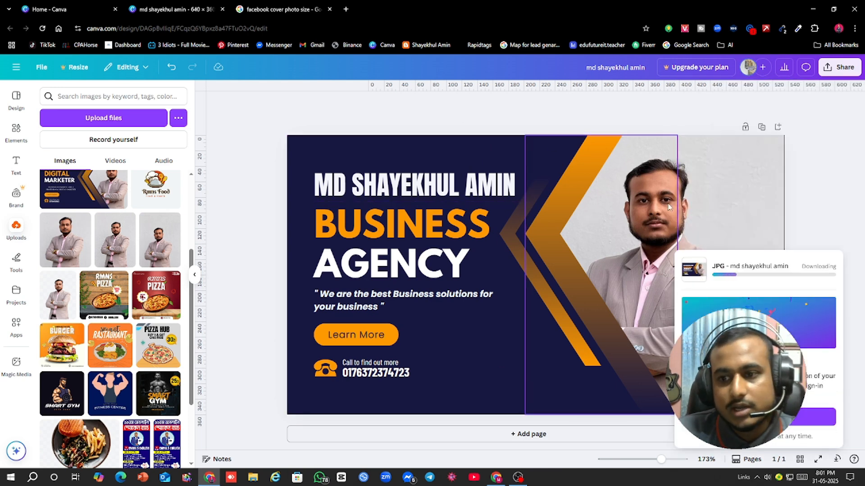
Step: Leave the design for the Canva home page and check the desktop cover photo size in the Google results
{"action": "left_click", "coordinate": [16, 68]}
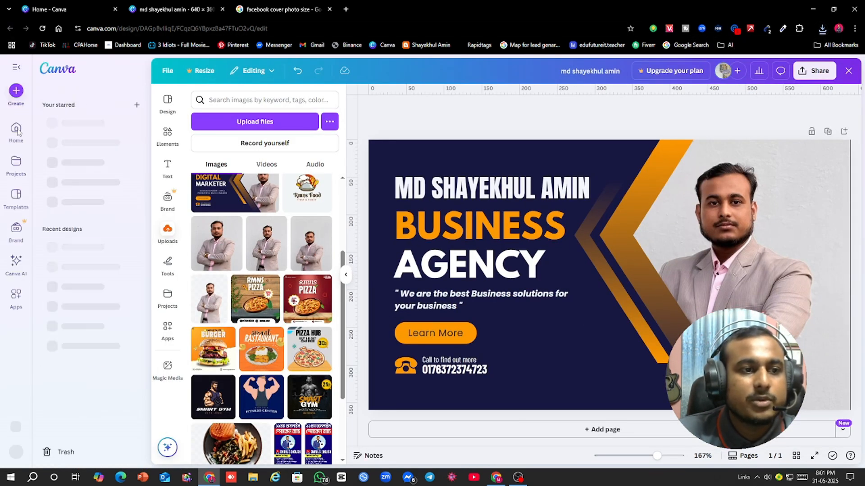
{"action": "left_click", "coordinate": [53, 110]}
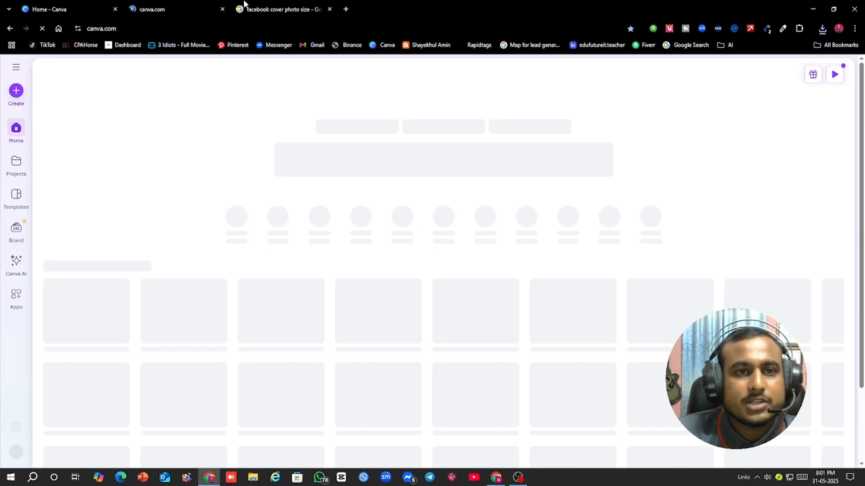
{"action": "key", "text": "ctrl+Tab"}
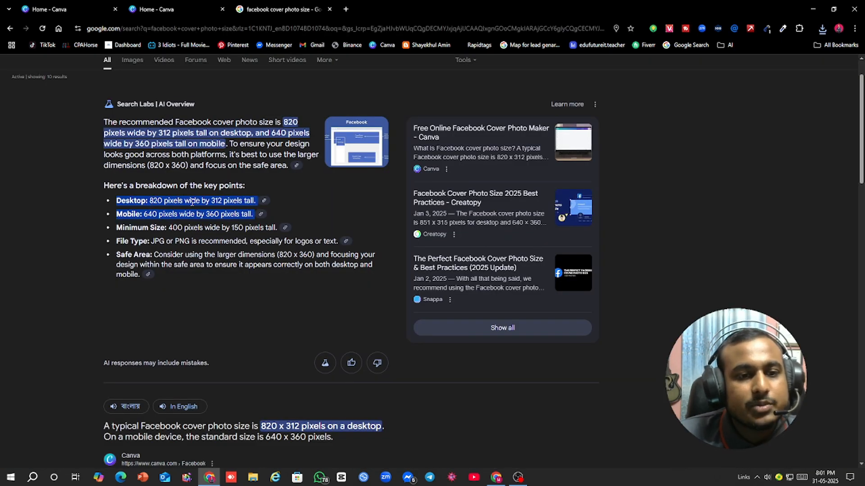
Step: Create a new custom-size Canva design 820 px wide and 312 px high and select its blank page
{"action": "left_click", "coordinate": [70, 4]}
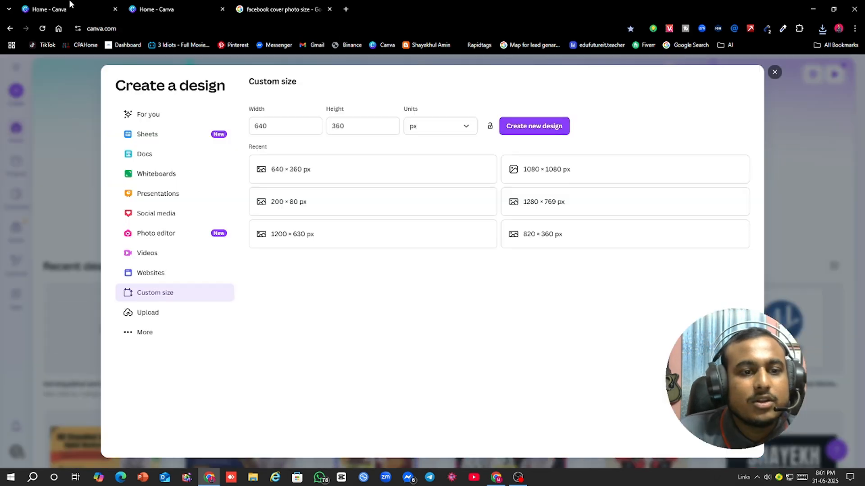
{"action": "left_click", "coordinate": [288, 128]}
{"action": "key", "text": "BackSpace"}
{"action": "key", "text": "BackSpace"}
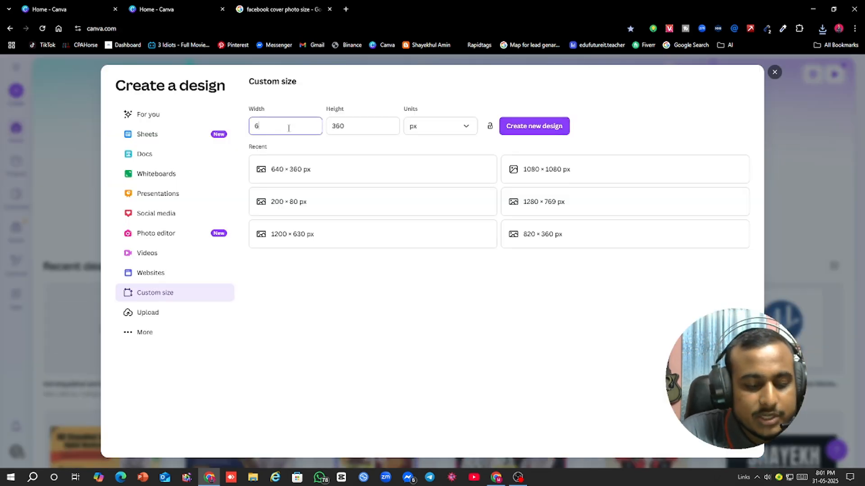
{"action": "type", "text": "820"}
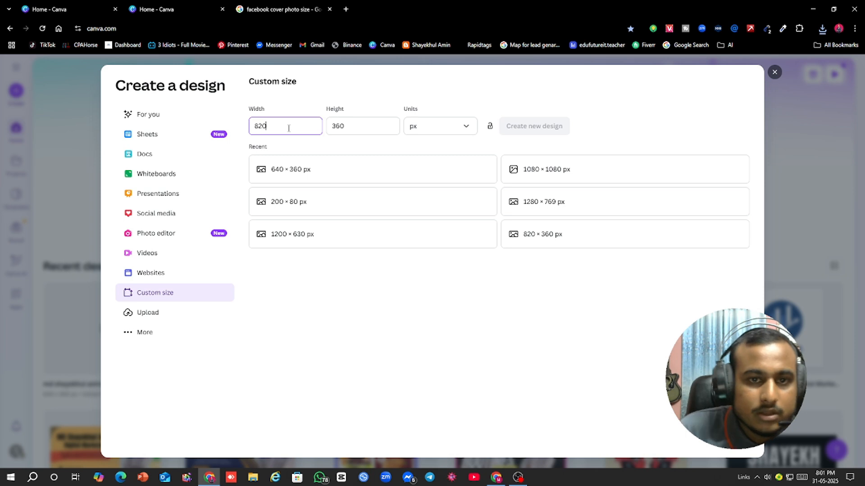
{"action": "left_click", "coordinate": [349, 127]}
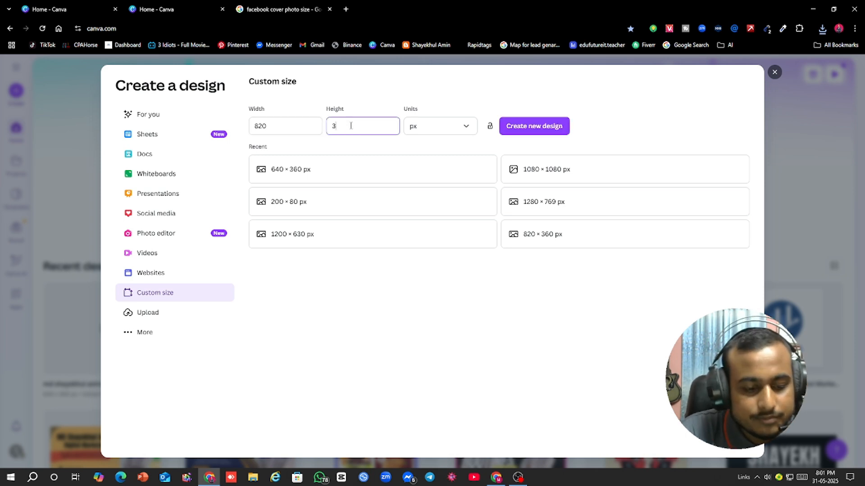
{"action": "left_click", "coordinate": [523, 130]}
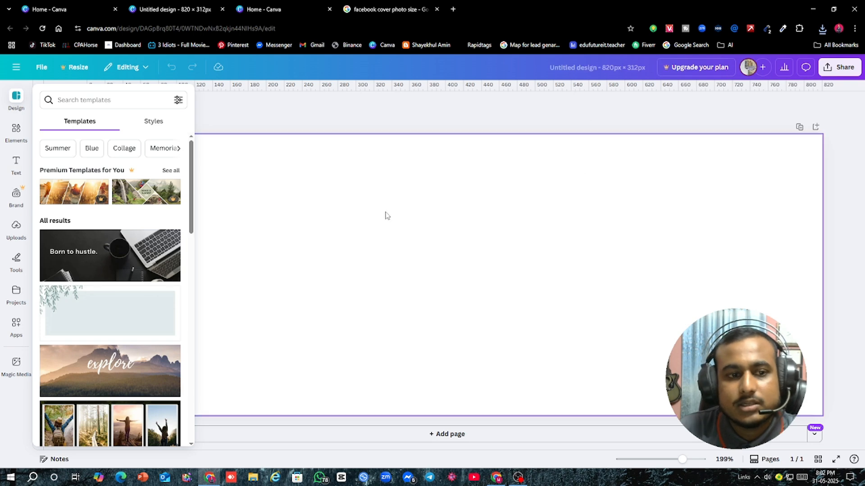
{"action": "left_click", "coordinate": [322, 123]}
{"action": "left_click", "coordinate": [453, 210]}
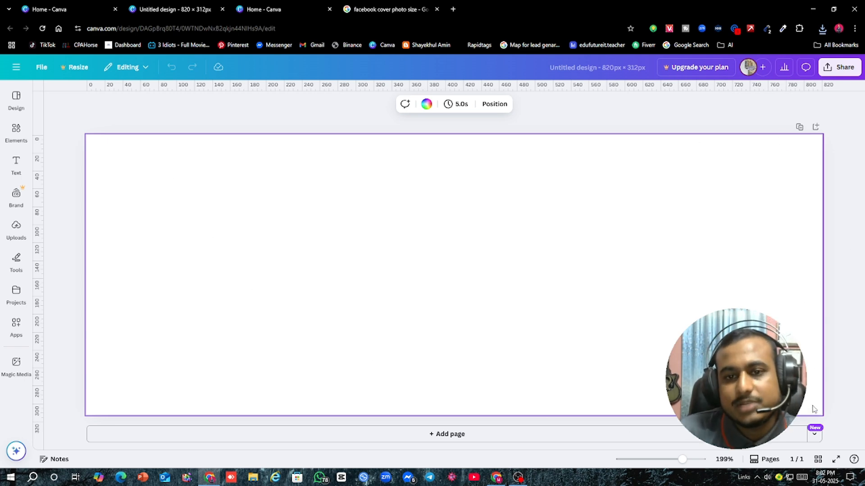
Step: Switch to Facebook, compare the enlarged cover photo with its display on the profile, and return to the blank Canva design
{"action": "left_click", "coordinate": [496, 478]}
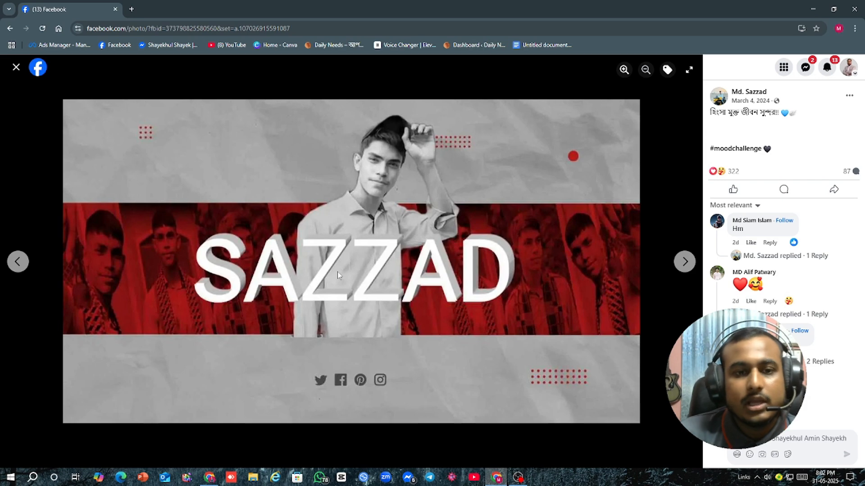
{"action": "left_click", "coordinate": [16, 67]}
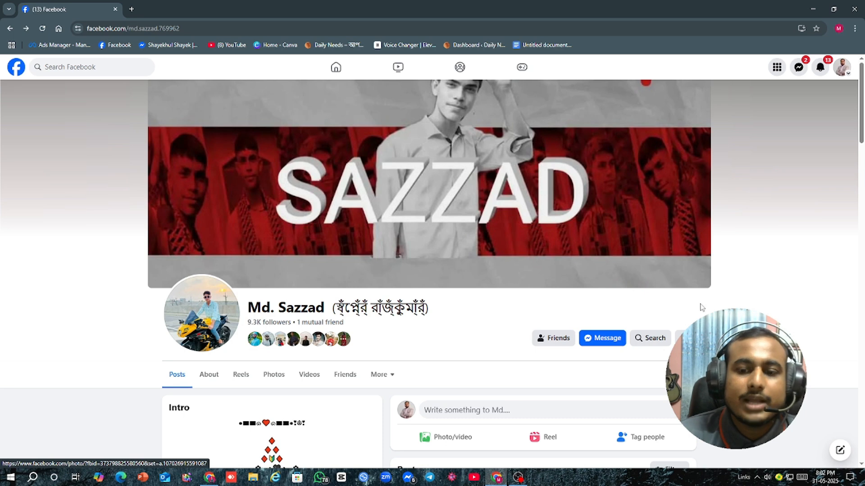
{"action": "left_click", "coordinate": [209, 477]}
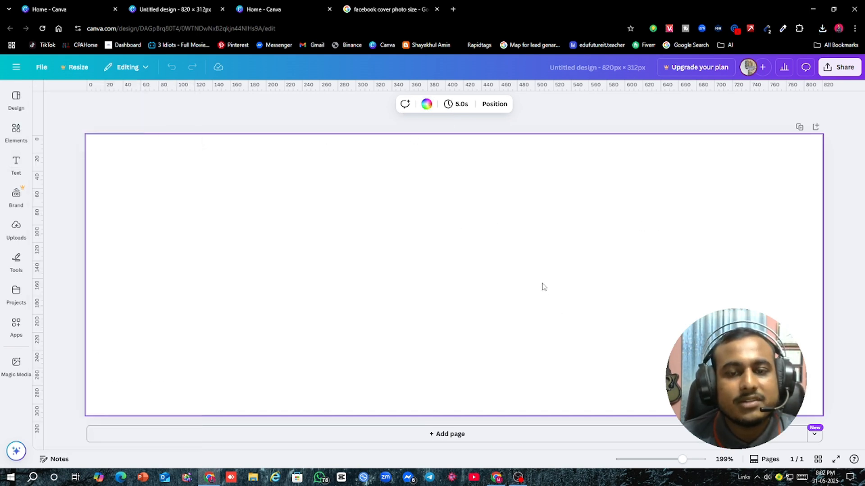
Step: Upload the Business Agency cover image from the Downloads folder to the design's image uploads
{"action": "left_click", "coordinate": [17, 229]}
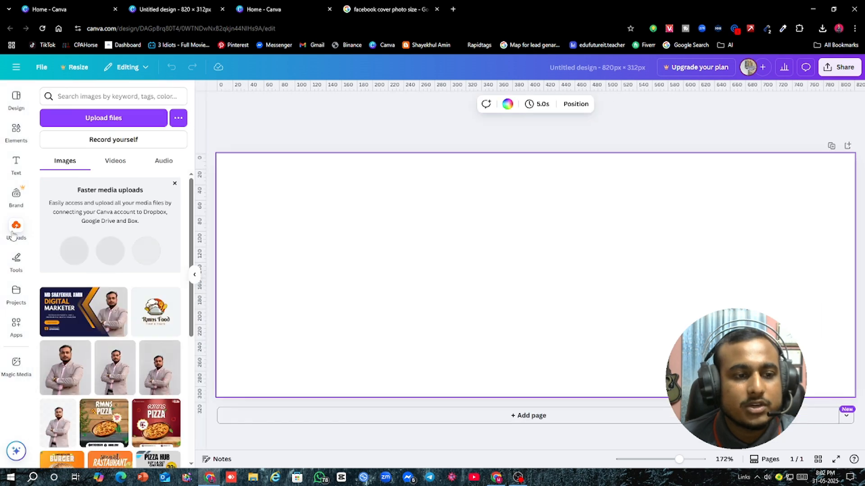
{"action": "left_click", "coordinate": [82, 119]}
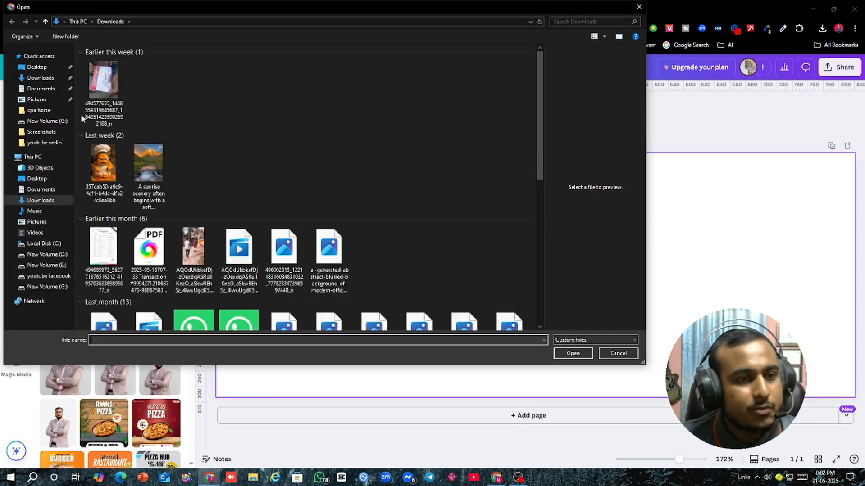
{"action": "left_click", "coordinate": [100, 84]}
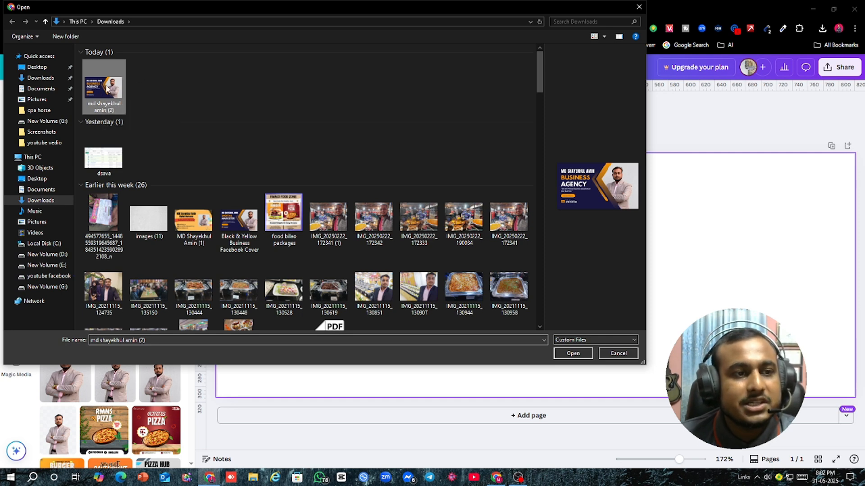
{"action": "left_click", "coordinate": [573, 354]}
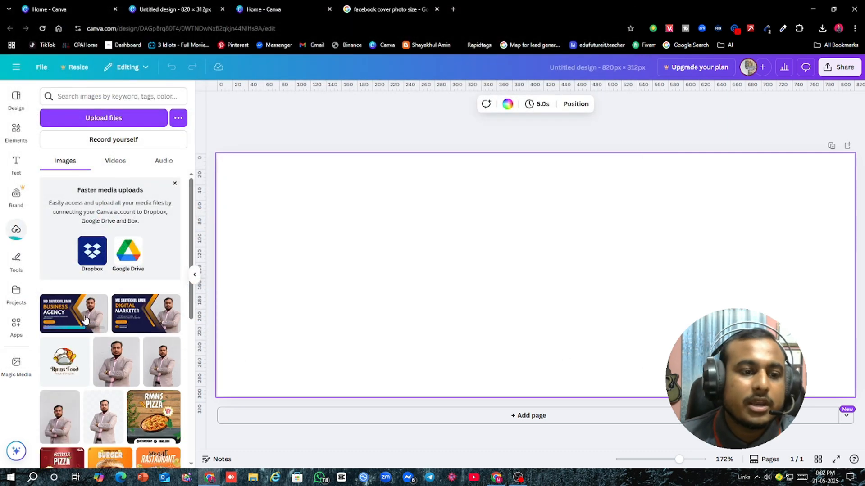
Step: Place the uploaded Digital Marketer cover image on the page and enlarge it to the page's full height
{"action": "left_click", "coordinate": [143, 314]}
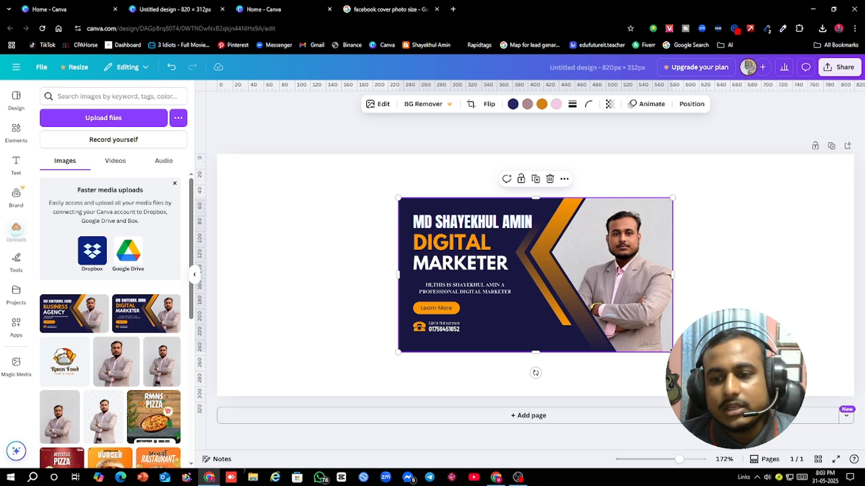
{"action": "left_click_drag", "start_coordinate": [672, 351], "coordinate": [746, 393]}
{"action": "left_click_drag", "start_coordinate": [607, 319], "coordinate": [546, 277]}
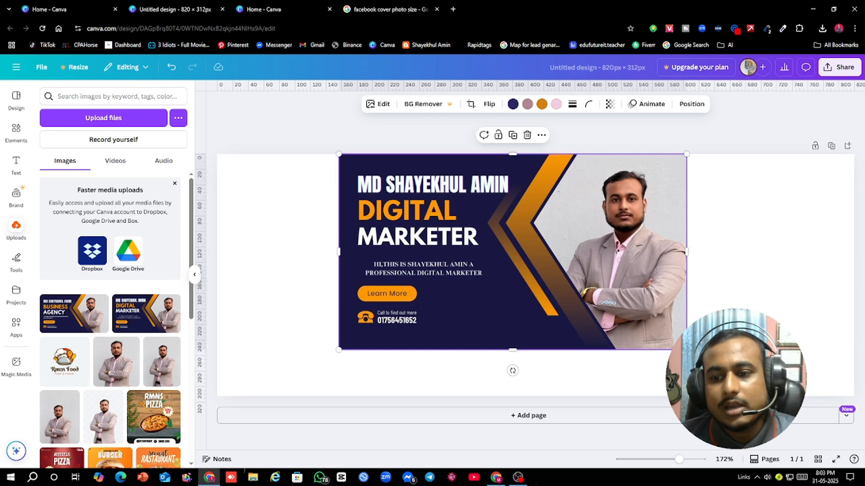
{"action": "left_click_drag", "start_coordinate": [687, 350], "coordinate": [769, 396]}
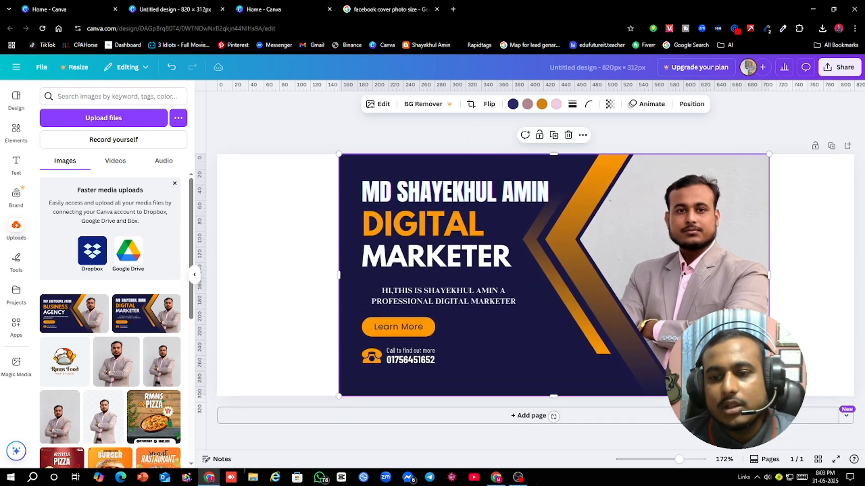
{"action": "left_click", "coordinate": [787, 251]}
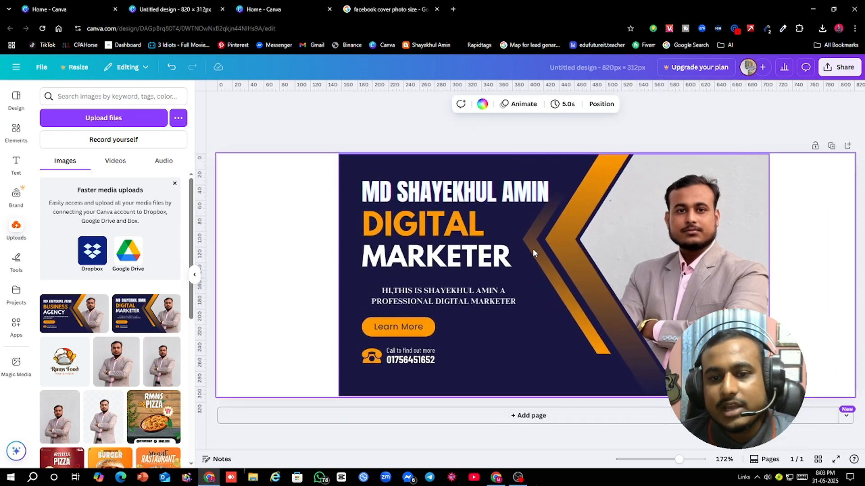
Step: Center the Digital Marketer cover image on the page, leaving equal blank margins on both sides
{"action": "left_click_drag", "start_coordinate": [533, 248], "coordinate": [501, 249]}
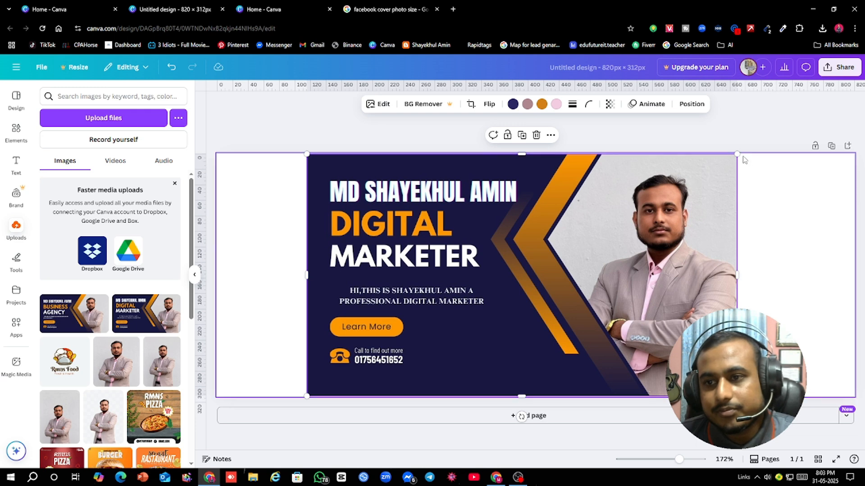
{"action": "left_click_drag", "start_coordinate": [737, 154], "coordinate": [736, 154]}
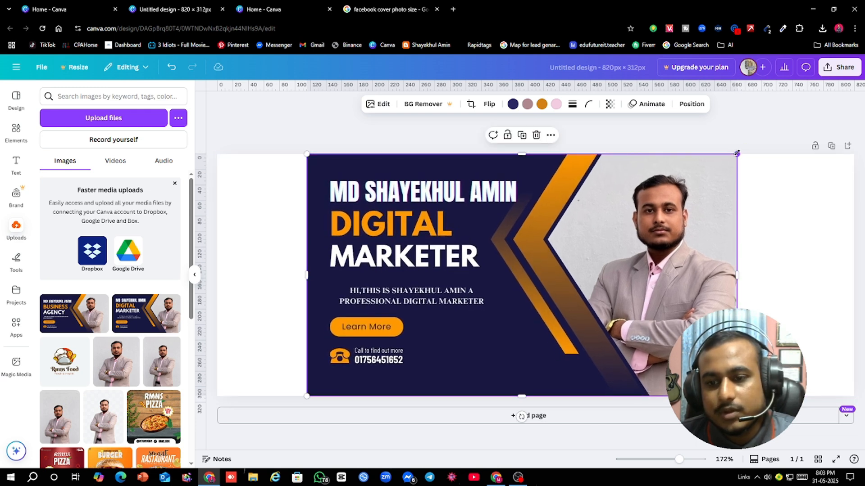
{"action": "left_click_drag", "start_coordinate": [504, 251], "coordinate": [515, 247]}
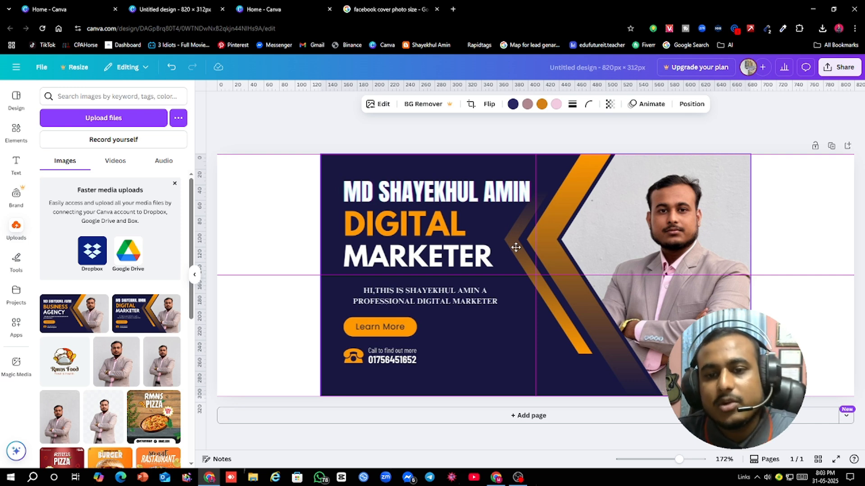
{"action": "left_click_drag", "start_coordinate": [516, 247], "coordinate": [516, 251]}
{"action": "left_click", "coordinate": [789, 243]}
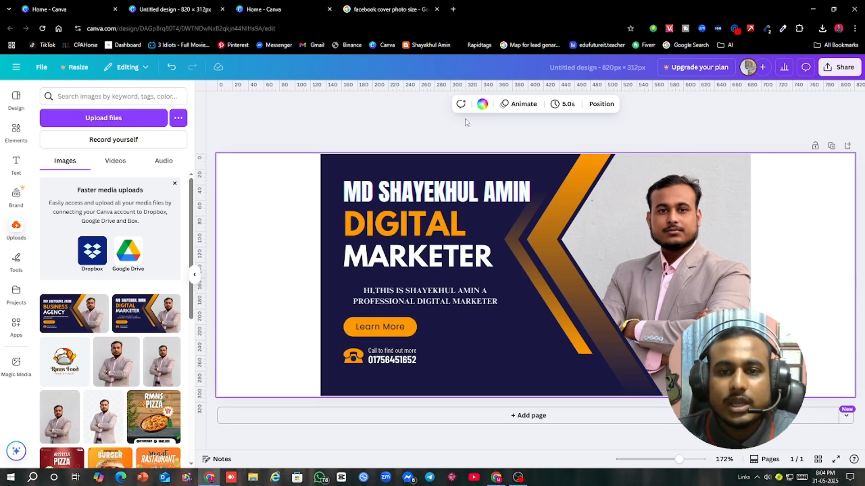
Step: Try violet, dark blue and light blue solid colors as the page background
{"action": "left_click", "coordinate": [484, 107]}
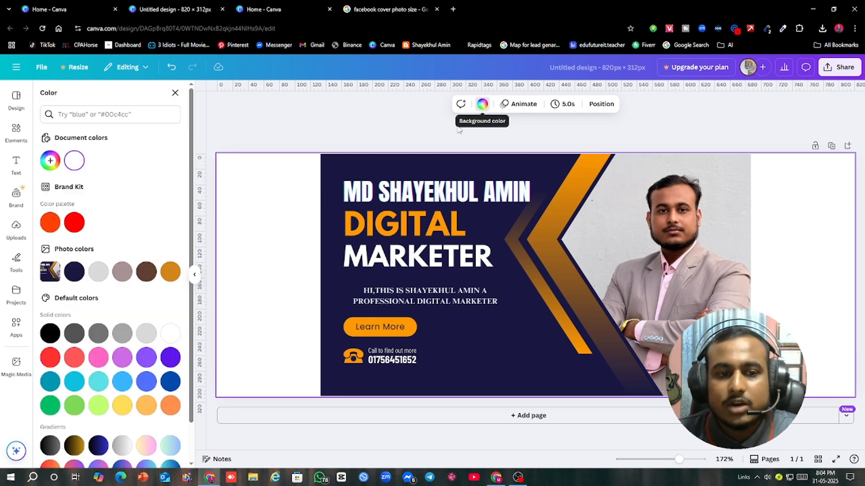
{"action": "left_click", "coordinate": [171, 358]}
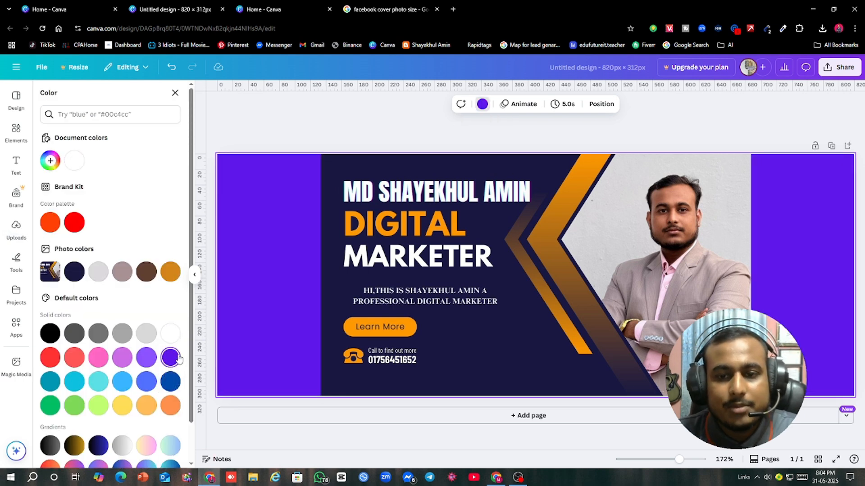
{"action": "left_click", "coordinate": [170, 381]}
{"action": "left_click", "coordinate": [146, 382]}
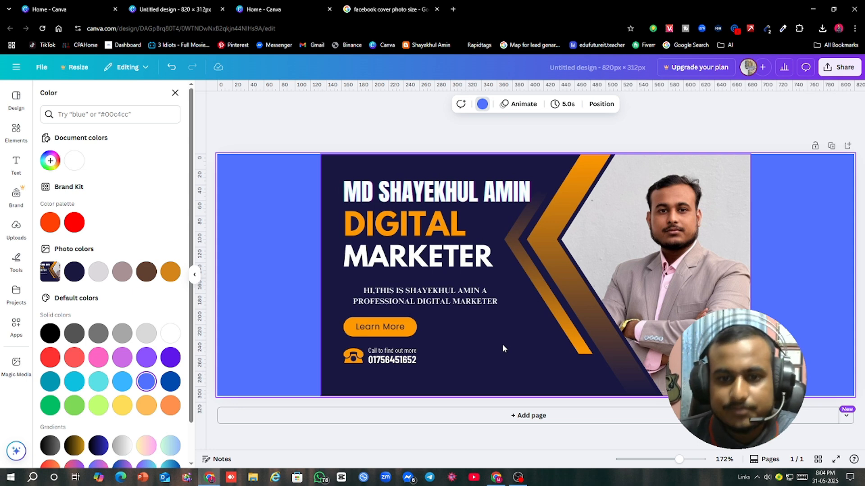
Step: Sample the cover image's navy #191842 with the ColorZilla page color picker and apply it as the page background color
{"action": "left_click", "coordinate": [782, 30]}
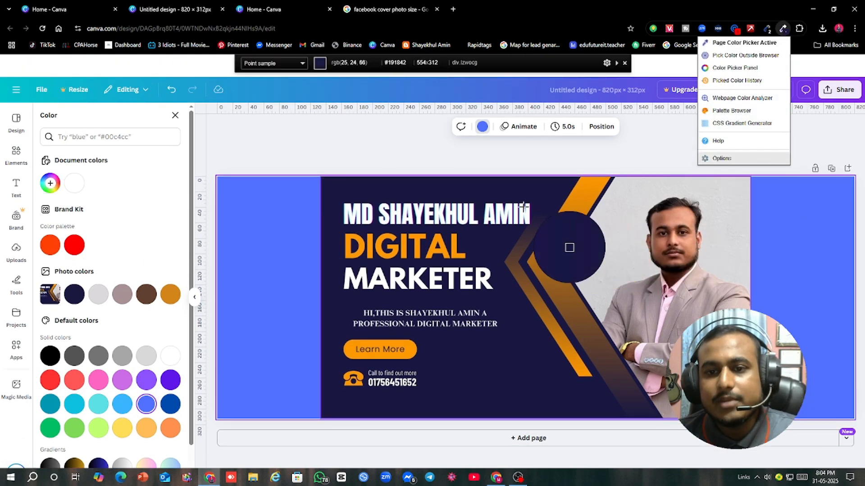
{"action": "left_click", "coordinate": [465, 186]}
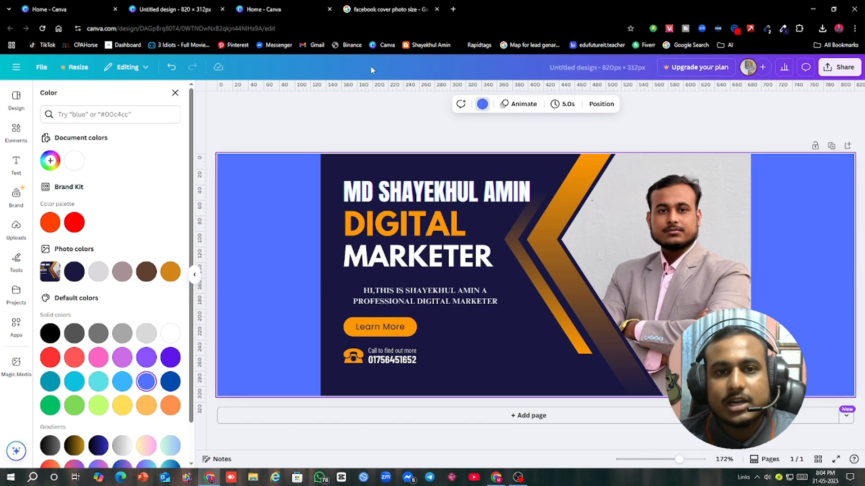
{"action": "left_click", "coordinate": [105, 114]}
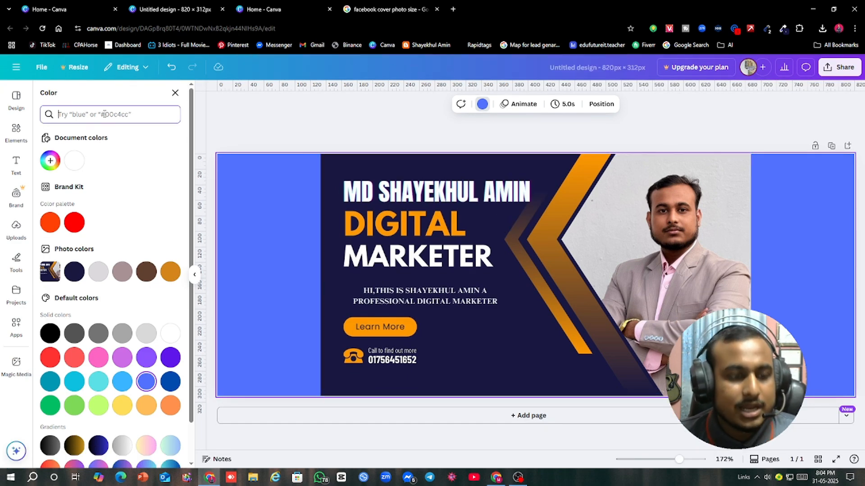
{"action": "key", "text": "ctrl+v"}
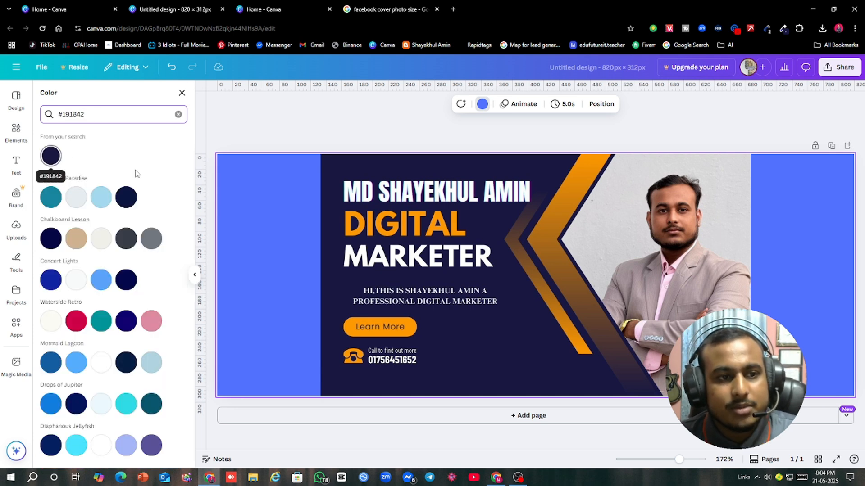
{"action": "left_click", "coordinate": [50, 156]}
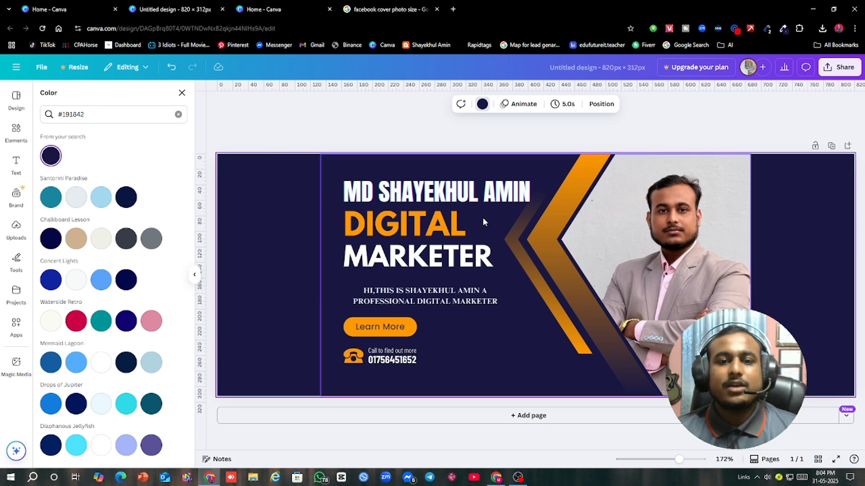
Step: Crop a narrow strip off the right edge of the Digital Marketer cover image
{"action": "left_click", "coordinate": [483, 318]}
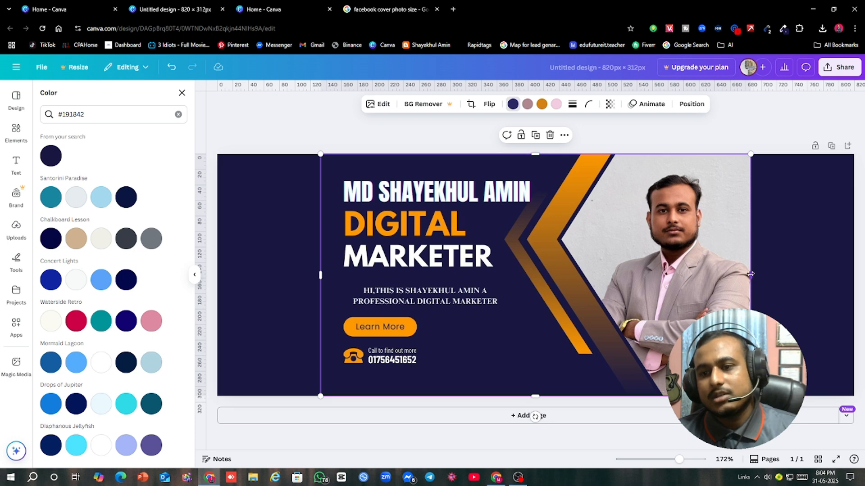
{"action": "mouse_move", "coordinate": [753, 274]}
{"action": "left_mouse_down"}
{"action": "mouse_move", "coordinate": [761, 274]}
{"action": "mouse_move", "coordinate": [744, 274]}
{"action": "left_mouse_up"}
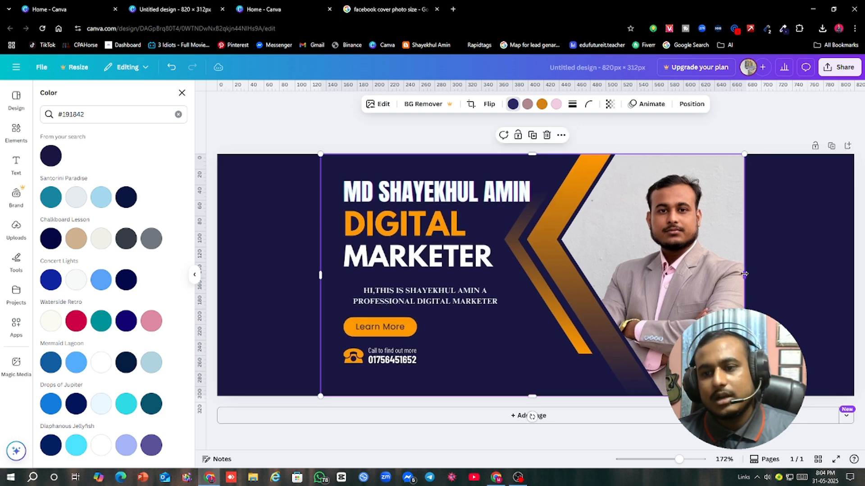
{"action": "left_click", "coordinate": [764, 221]}
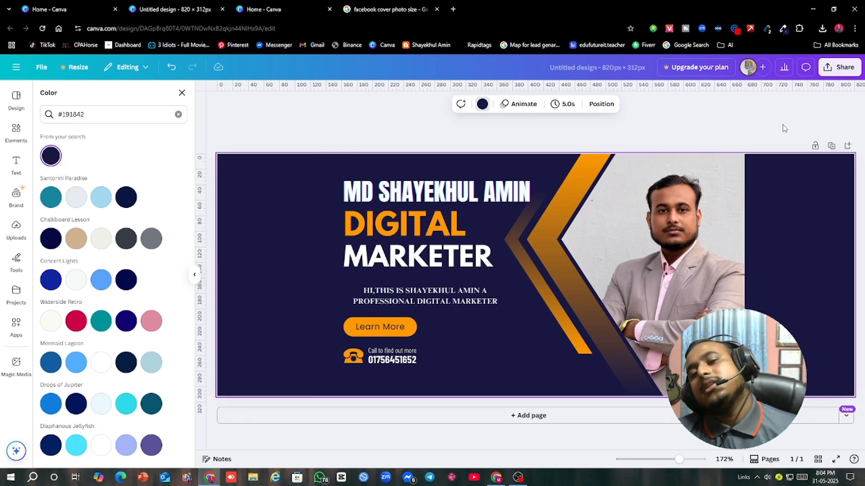
Step: Download the 820 × 312 px desktop cover design as a JPG file
{"action": "left_click", "coordinate": [840, 68]}
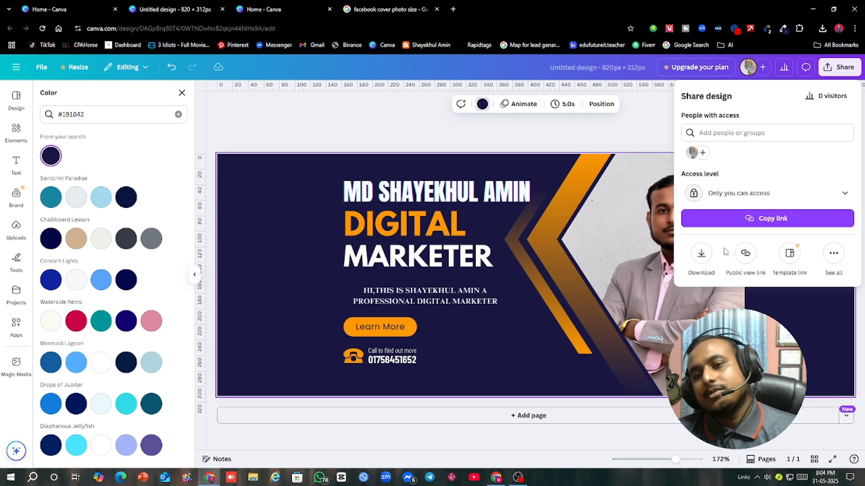
{"action": "left_click", "coordinate": [609, 259]}
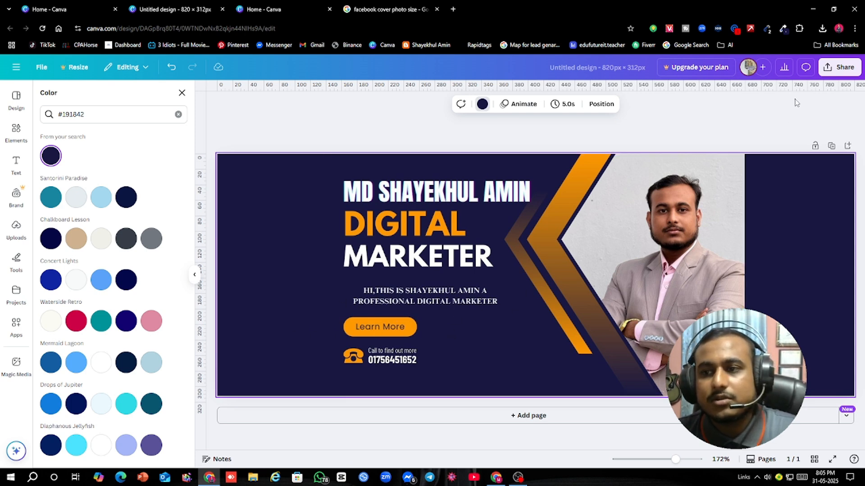
{"action": "left_click", "coordinate": [824, 72]}
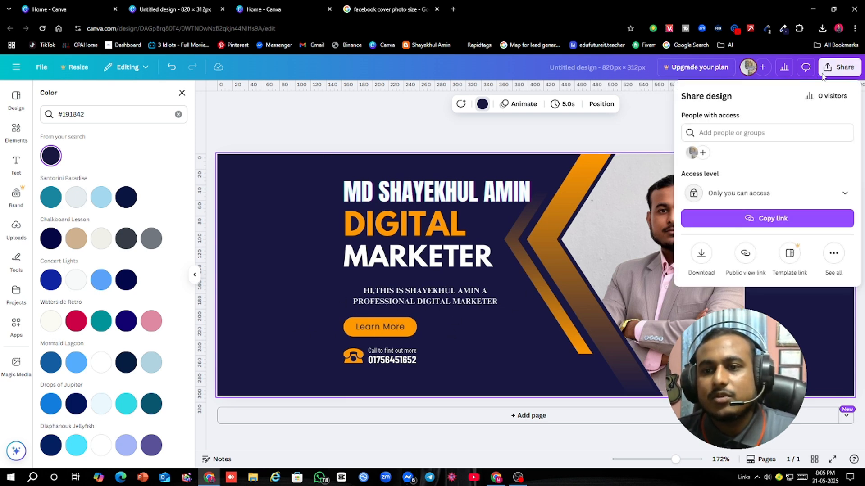
{"action": "left_click", "coordinate": [698, 259]}
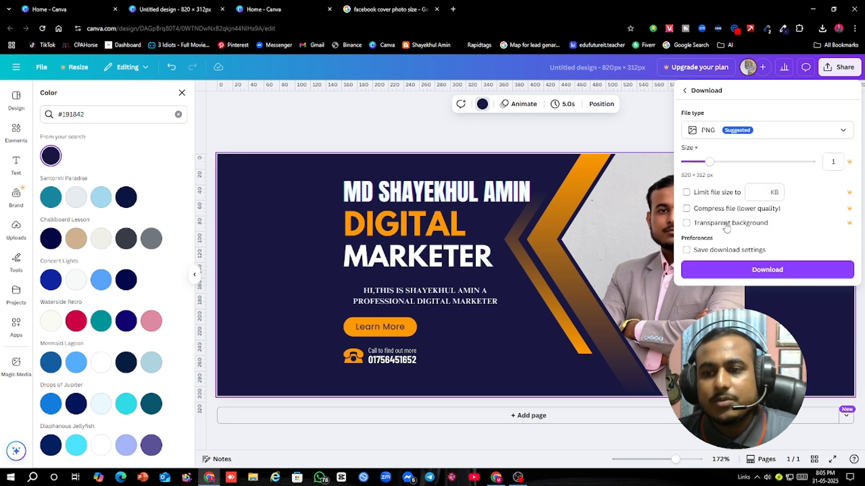
{"action": "left_click", "coordinate": [781, 134]}
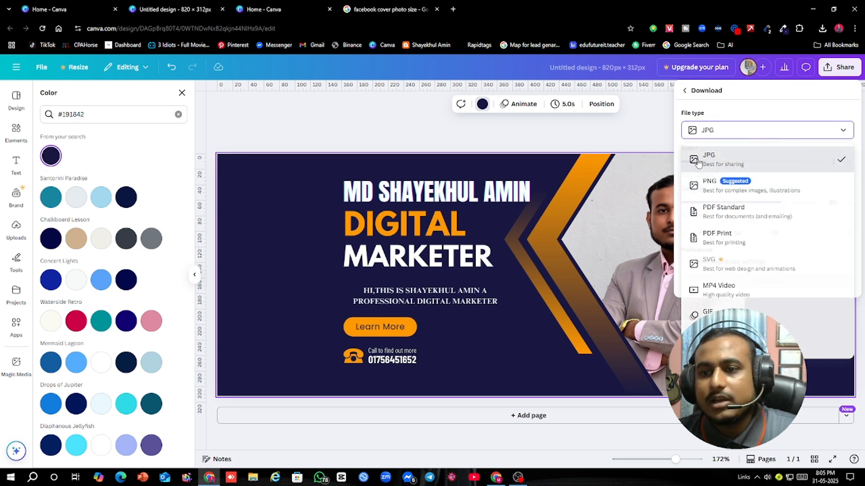
{"action": "left_click", "coordinate": [721, 158]}
{"action": "left_click", "coordinate": [773, 283]}
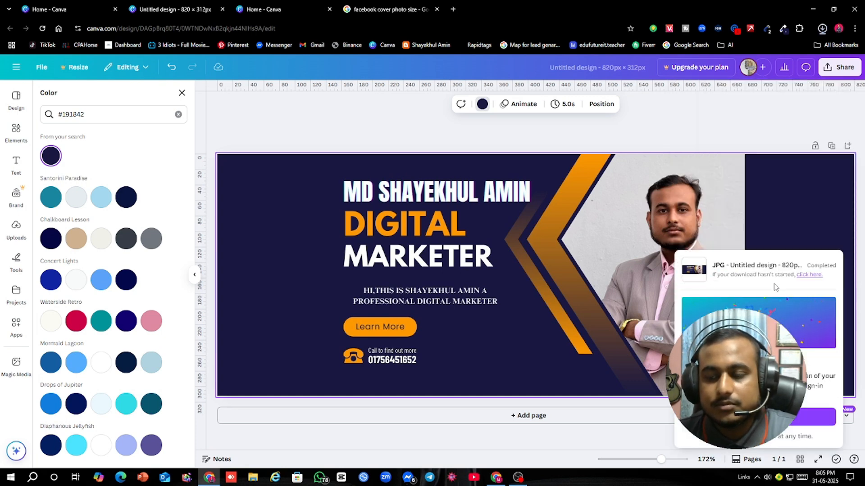
{"action": "left_click_drag", "start_coordinate": [744, 51], "coordinate": [864, 264]}
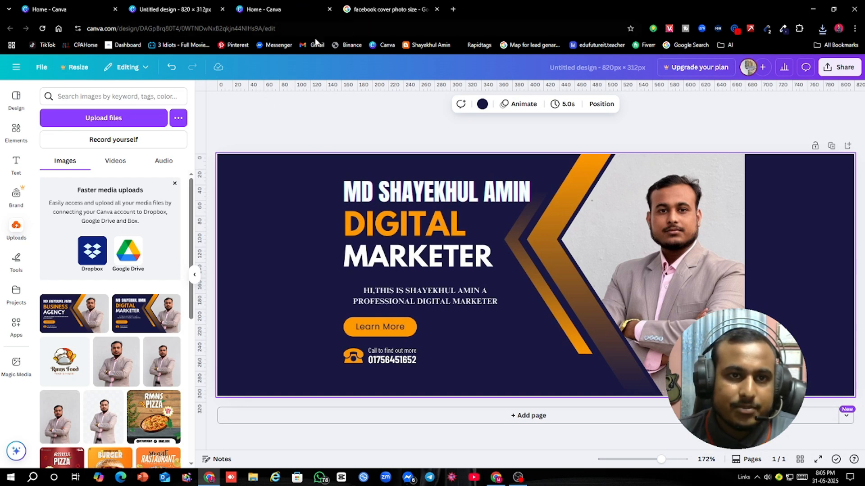
Step: Switch to Facebook in the other browser window and open the account's own profile page
{"action": "left_click", "coordinate": [495, 478]}
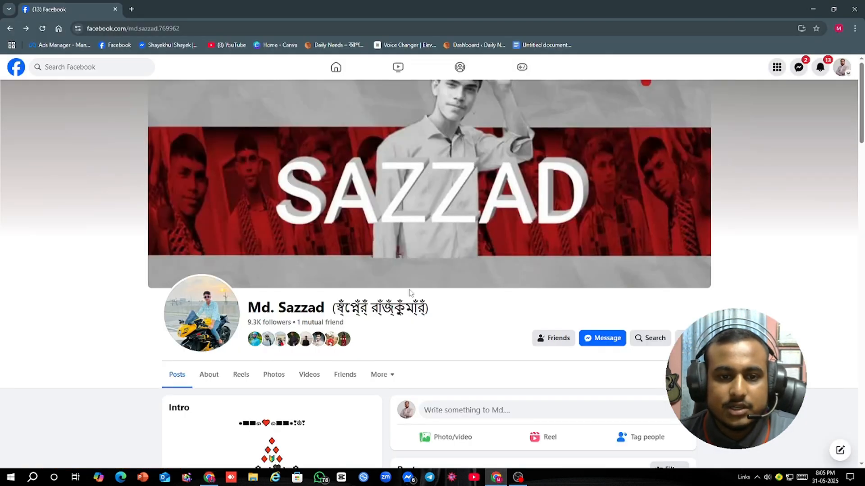
{"action": "left_click", "coordinate": [340, 68]}
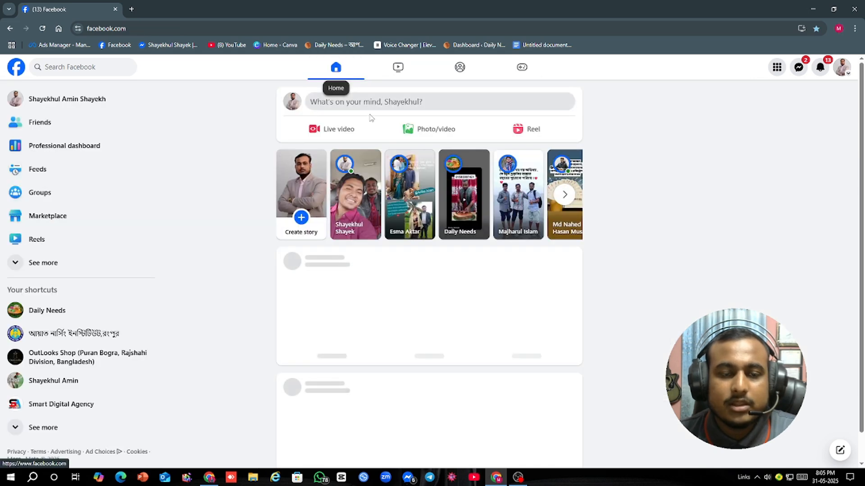
{"action": "left_click", "coordinate": [45, 98]}
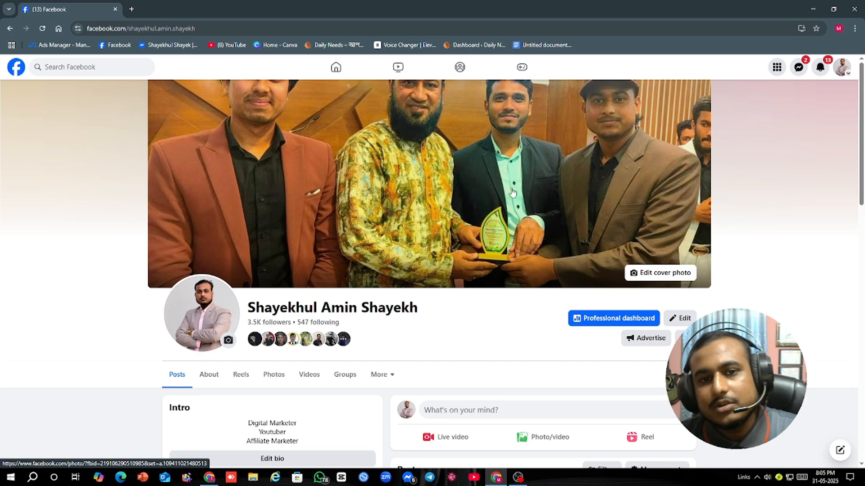
Step: Try "Untitled design (4)" from Downloads as the profile cover photo, shift it slightly down in the frame, and discard the change
{"action": "left_click", "coordinate": [660, 275]}
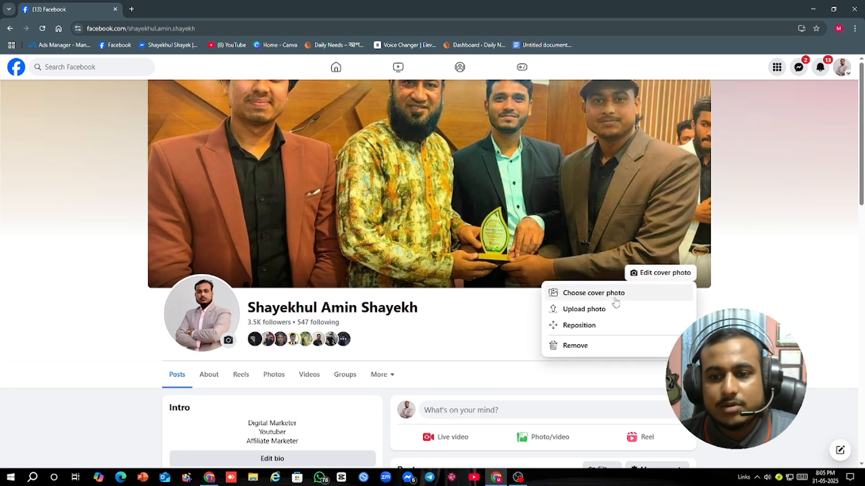
{"action": "left_click", "coordinate": [587, 314]}
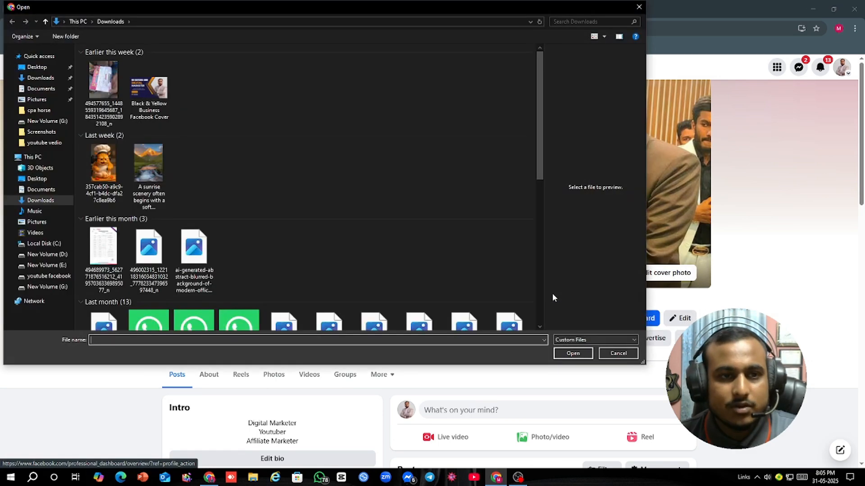
{"action": "left_click", "coordinate": [103, 99]}
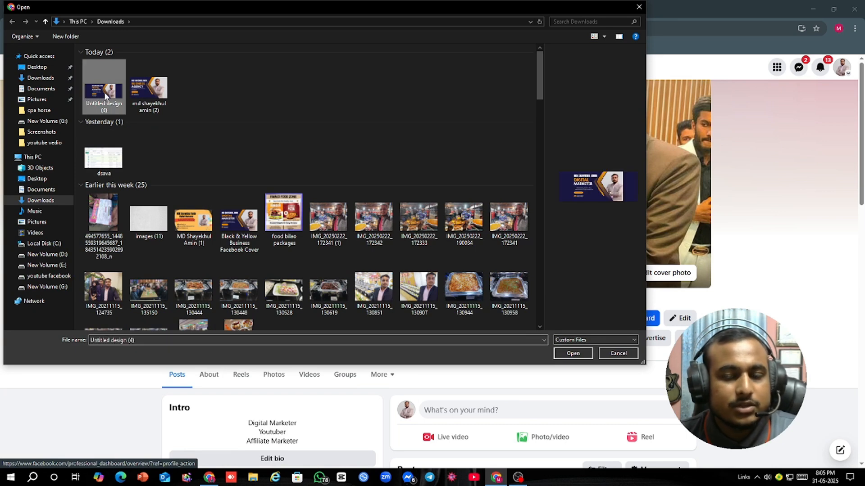
{"action": "left_click", "coordinate": [576, 354]}
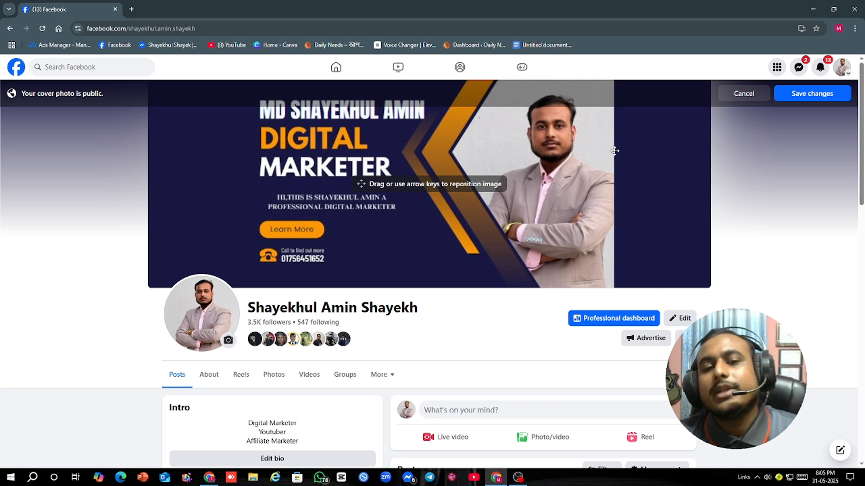
{"action": "left_click_drag", "start_coordinate": [313, 154], "coordinate": [415, 252]}
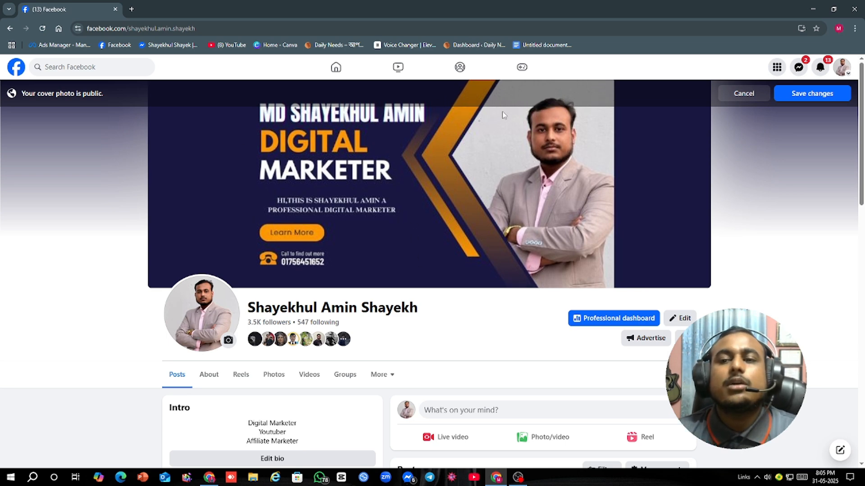
{"action": "left_click", "coordinate": [744, 93]}
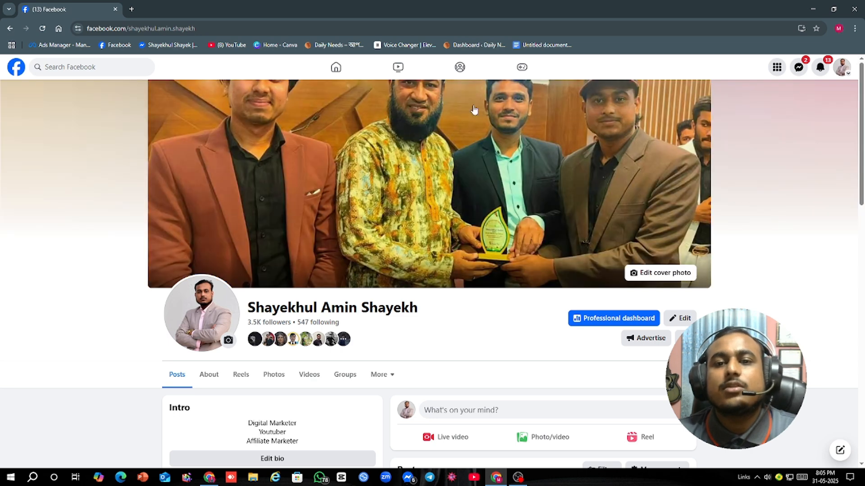
Step: View the profile's current cover photo in full size and return to the profile
{"action": "left_click", "coordinate": [543, 163]}
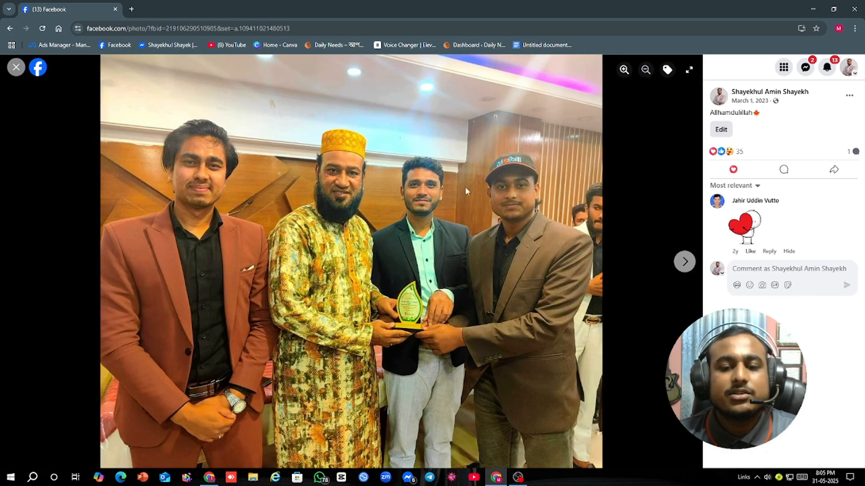
{"action": "left_click", "coordinate": [17, 67]}
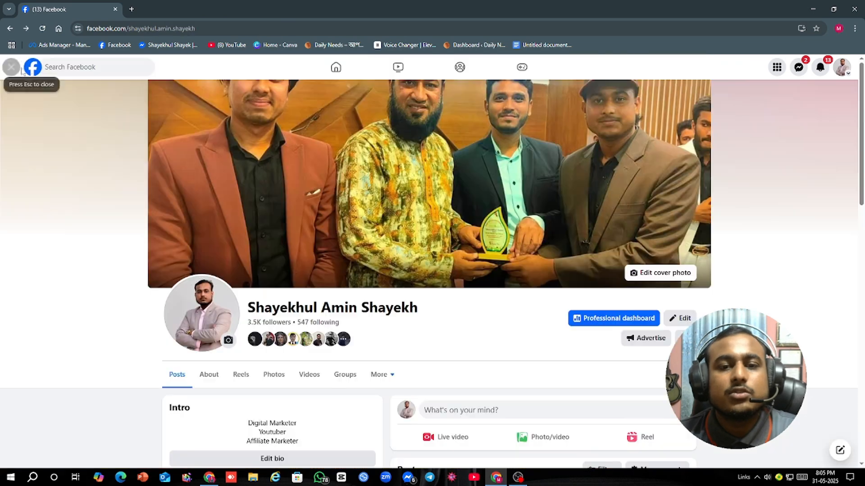
Step: Upload "Untitled design (4)" from the Downloads folder as the profile's new cover photo
{"action": "left_click", "coordinate": [661, 273]}
{"action": "left_click", "coordinate": [590, 308]}
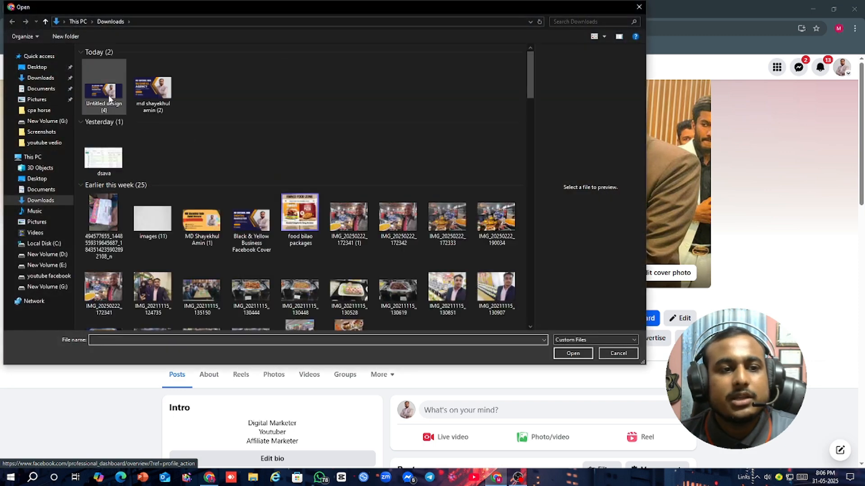
{"action": "left_click", "coordinate": [109, 98]}
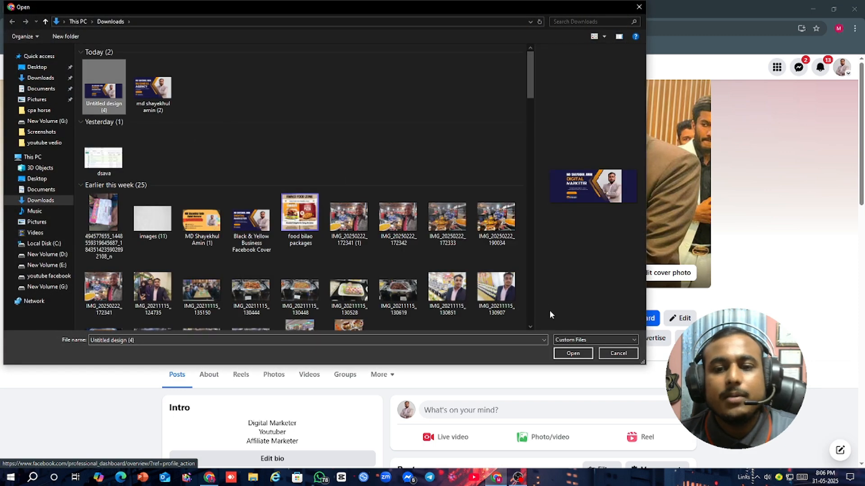
{"action": "left_click", "coordinate": [572, 354]}
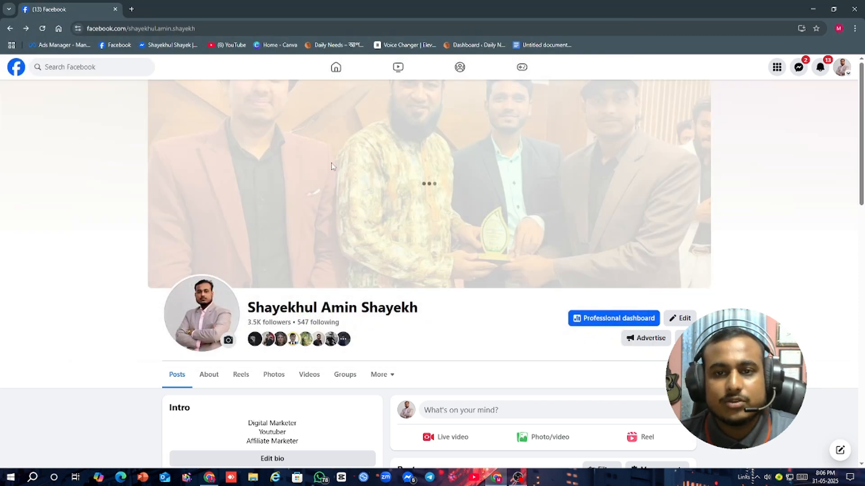